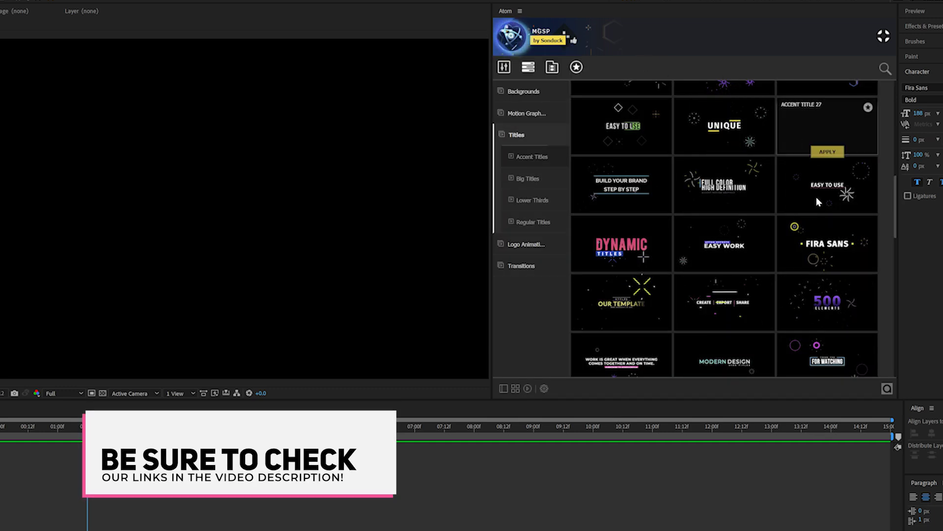
Step: Scroll Atom's Accent Titles grid and apply Accent Title 52 to the Main comp
mouse_move(670, 284)
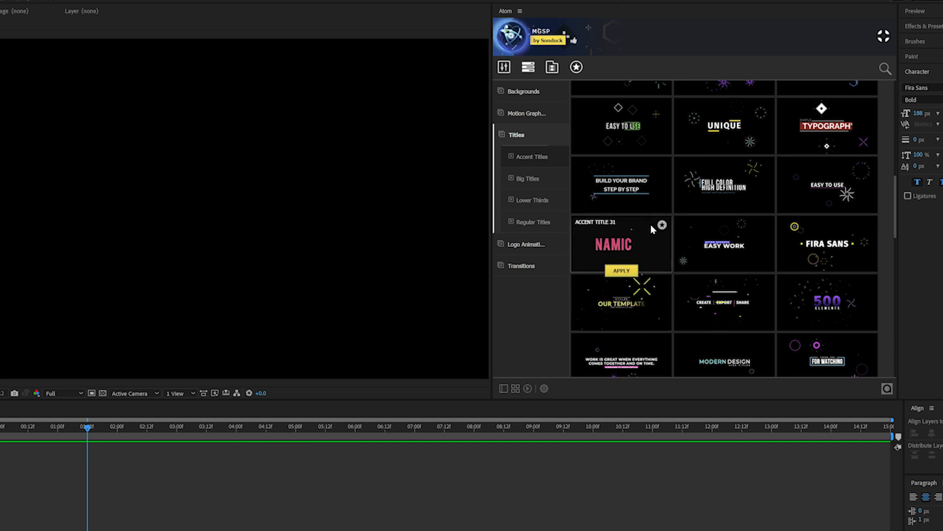
scroll(632, 234, down, 3)
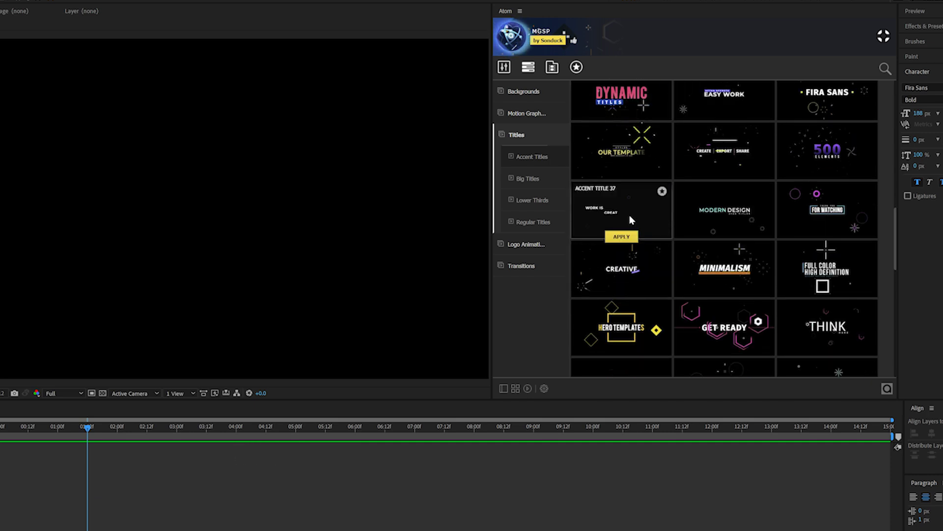
scroll(624, 219, down, 3)
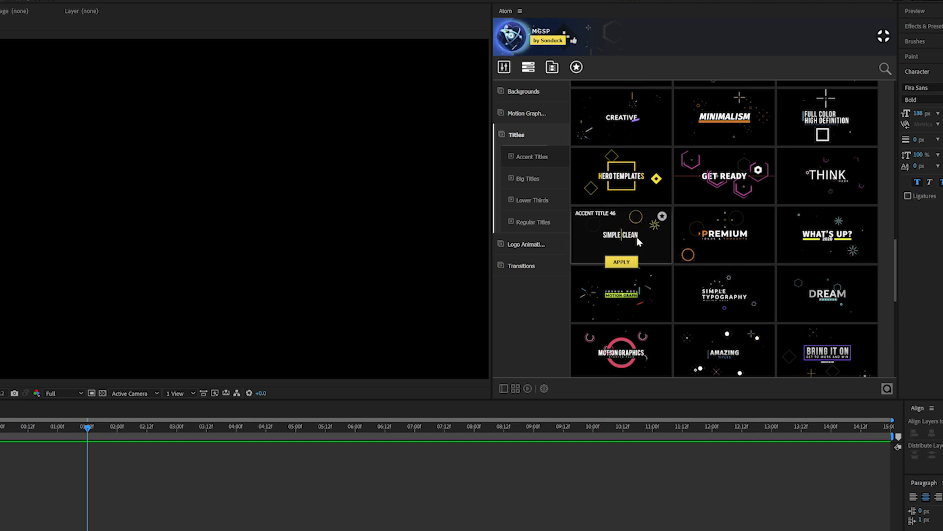
scroll(638, 240, down, 3)
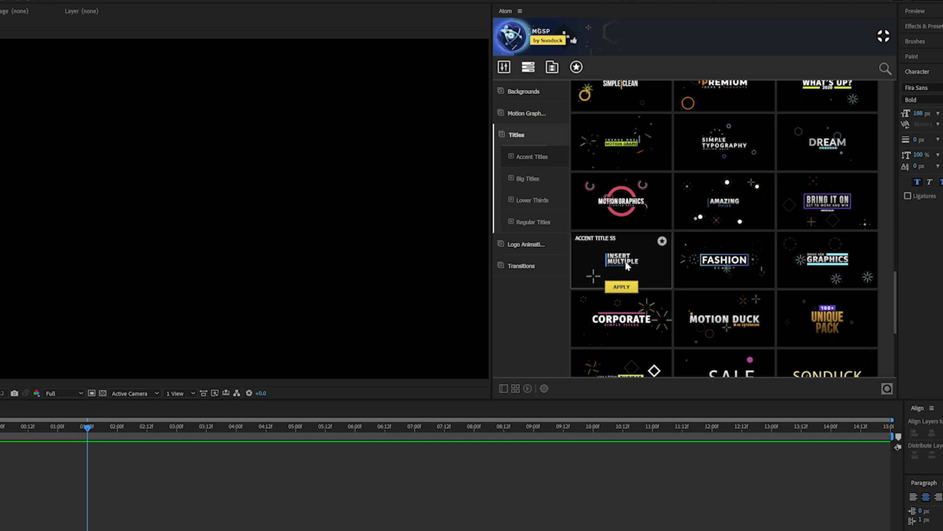
scroll(599, 231, up, 2)
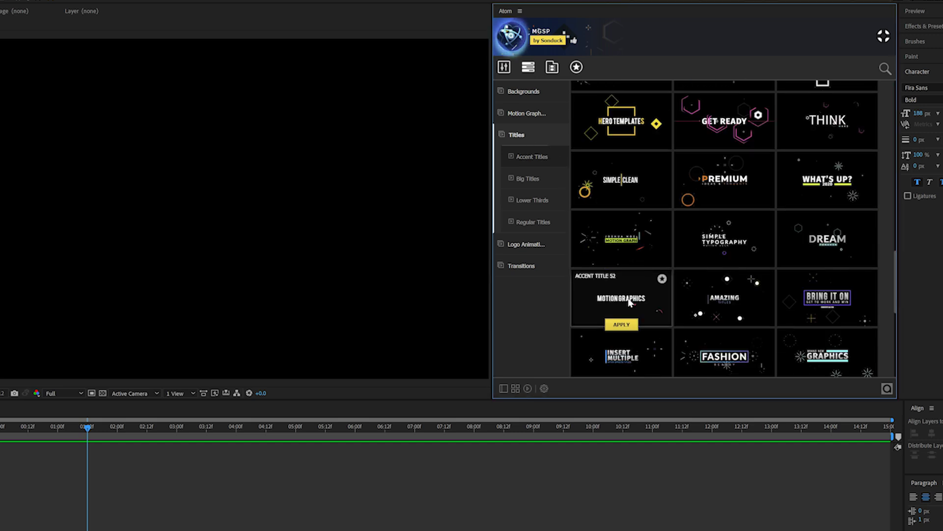
scroll(714, 294, down, 3)
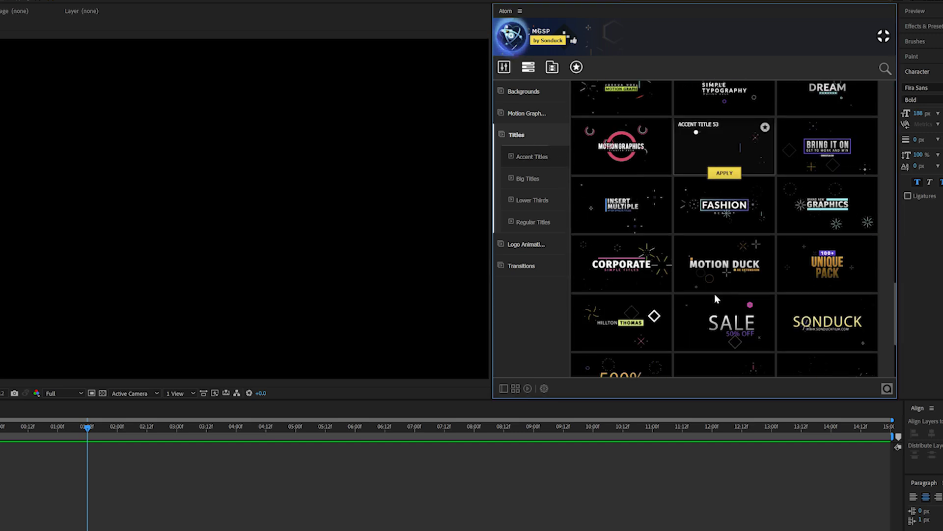
mouse_move(686, 265)
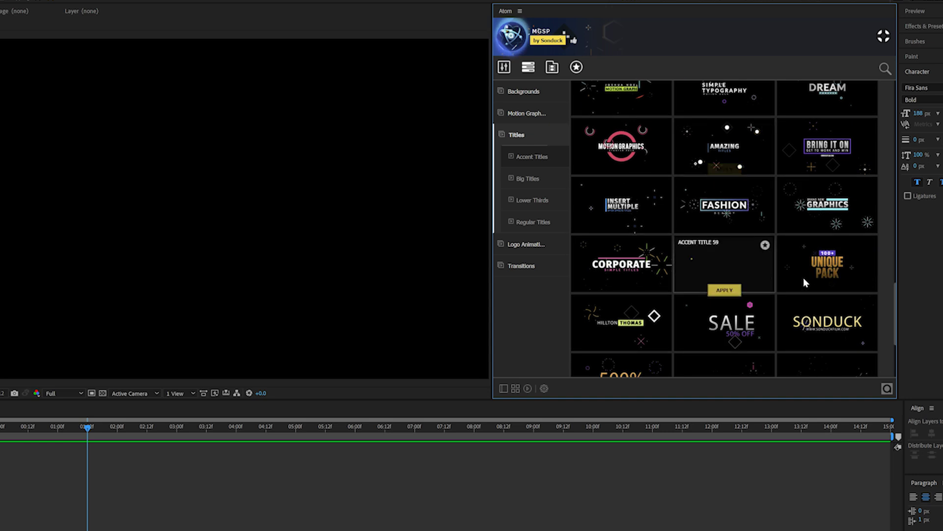
scroll(687, 265, up, 3)
mouse_move(624, 290)
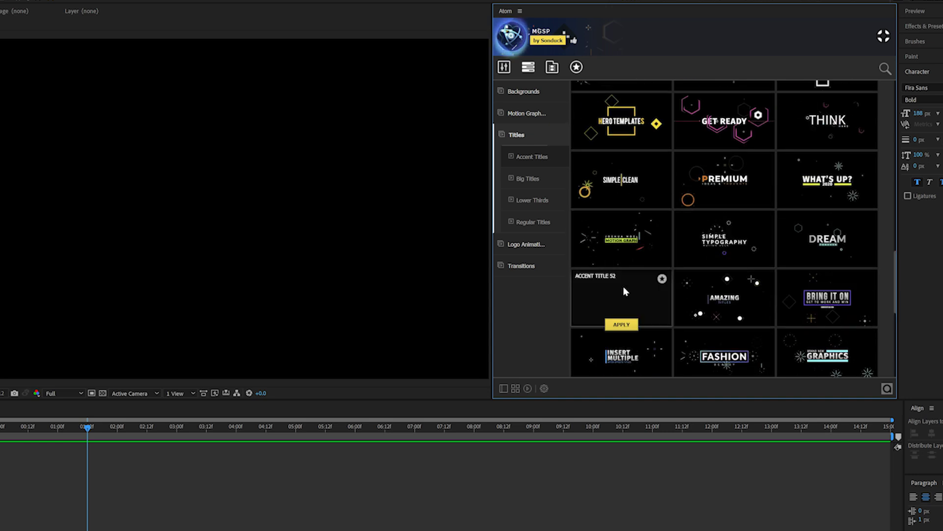
click(623, 324)
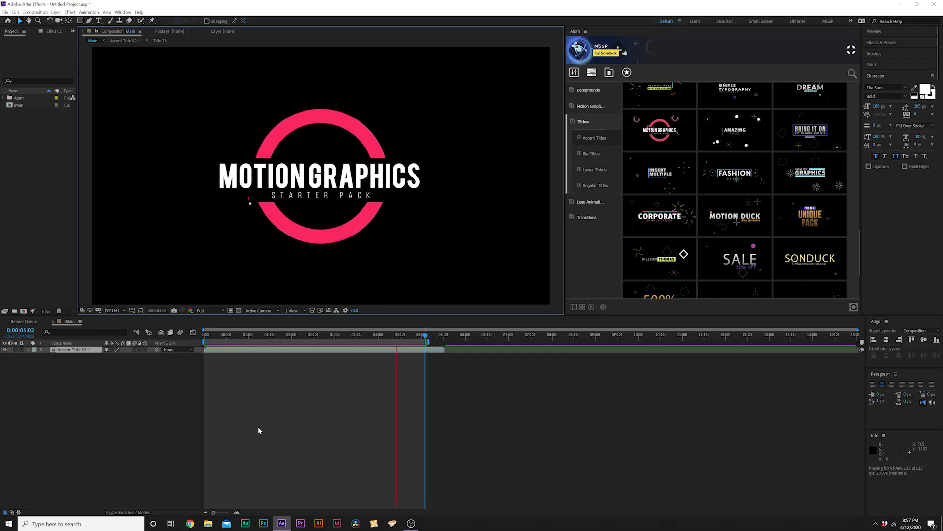
Step: Stop playback at 0:00:02:11, open the Title 76 precomp and select its title text layer
click(310, 327)
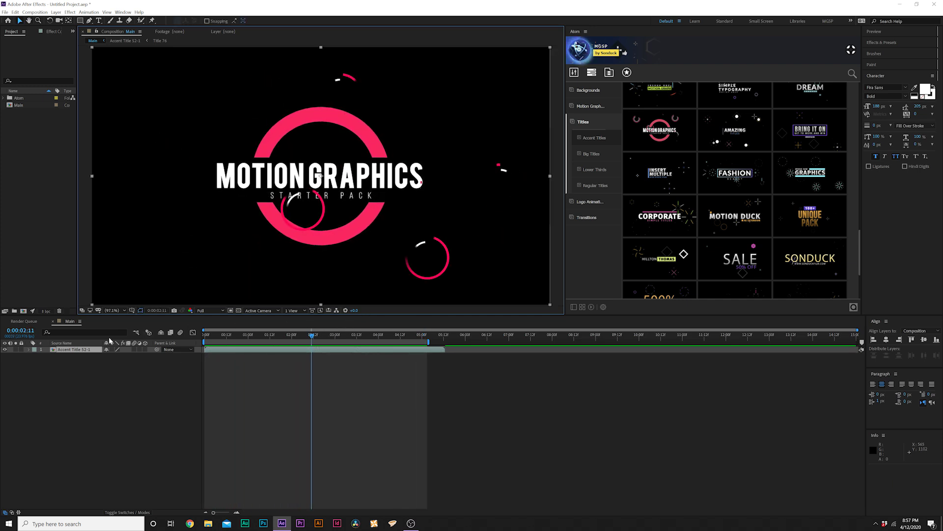
click(80, 351)
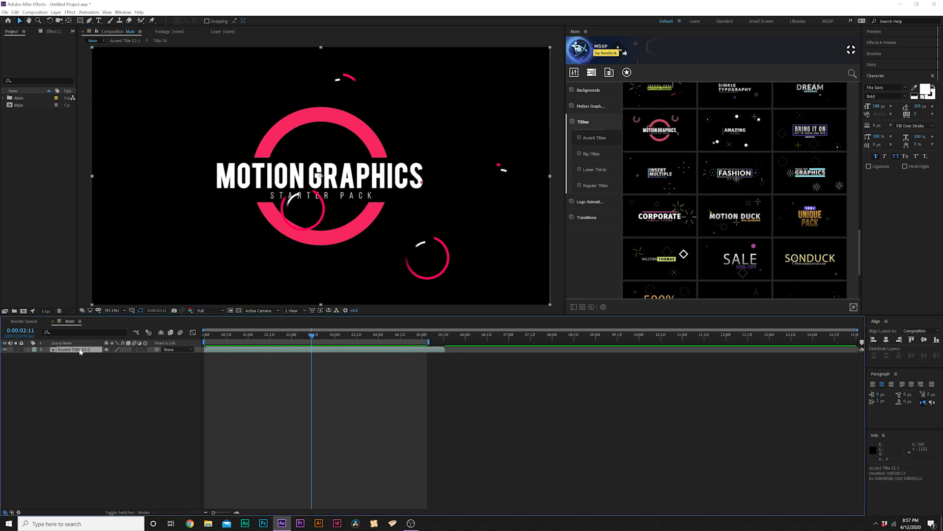
click(98, 381)
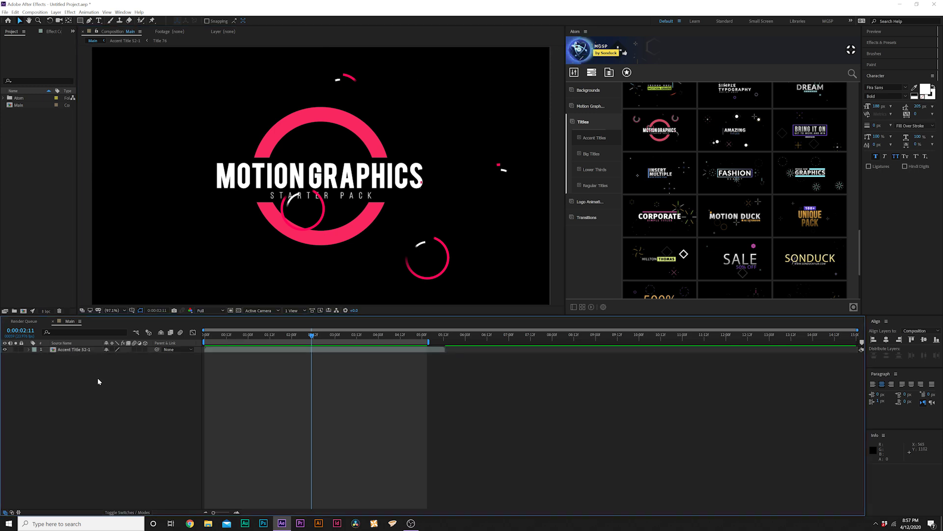
double_click(80, 351)
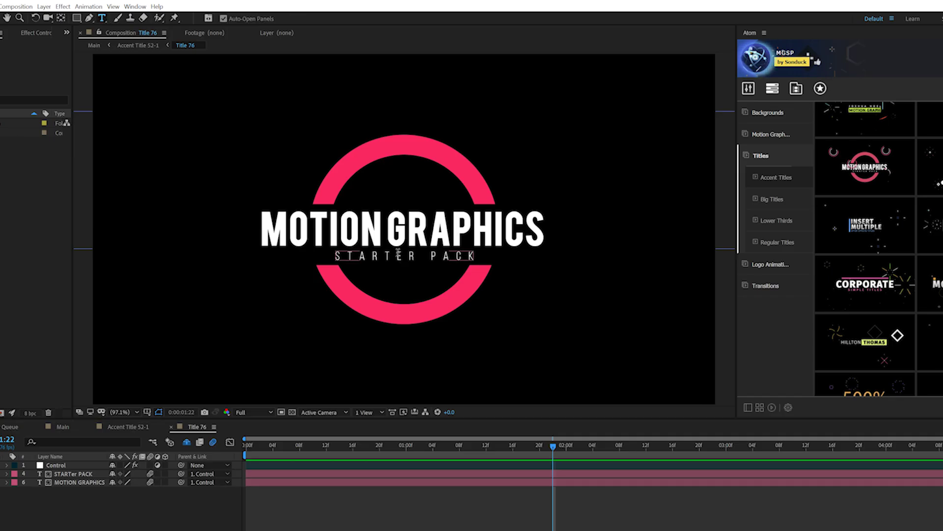
click(393, 234)
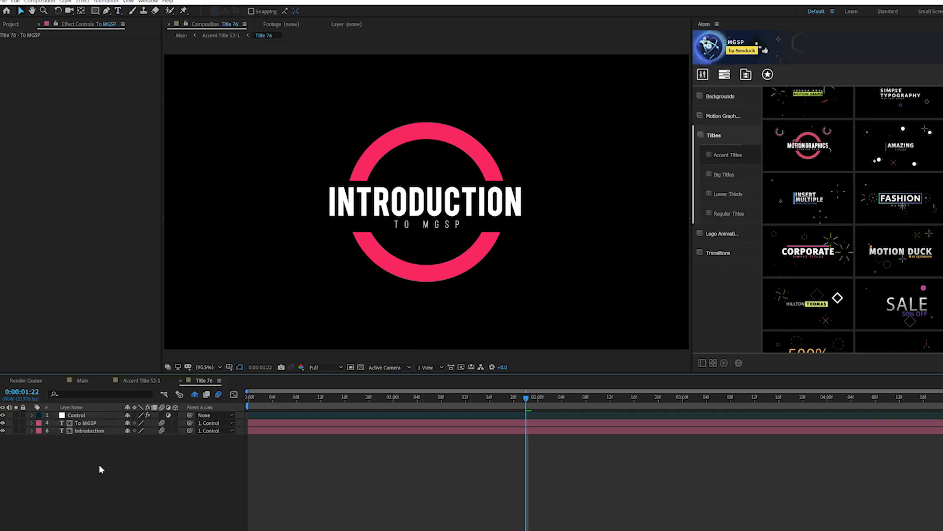
Step: Set the Control layer's Line Color to red F83227 for the title ring
click(75, 415)
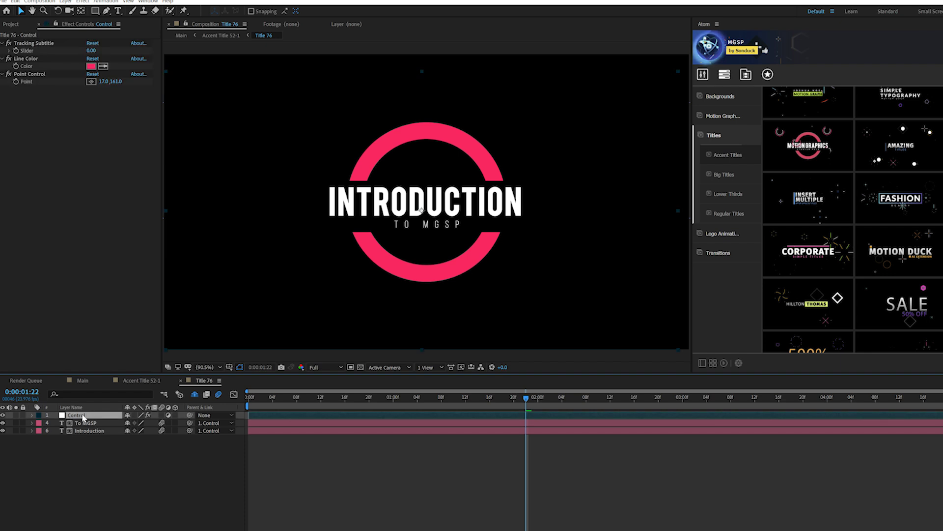
click(91, 66)
scroll(630, 276, down, 15)
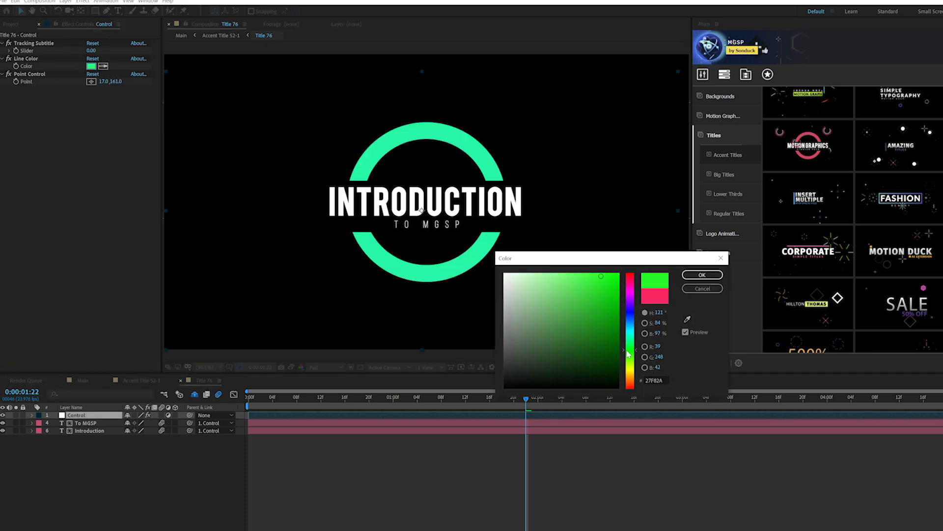
drag(625, 321, 629, 386)
click(699, 275)
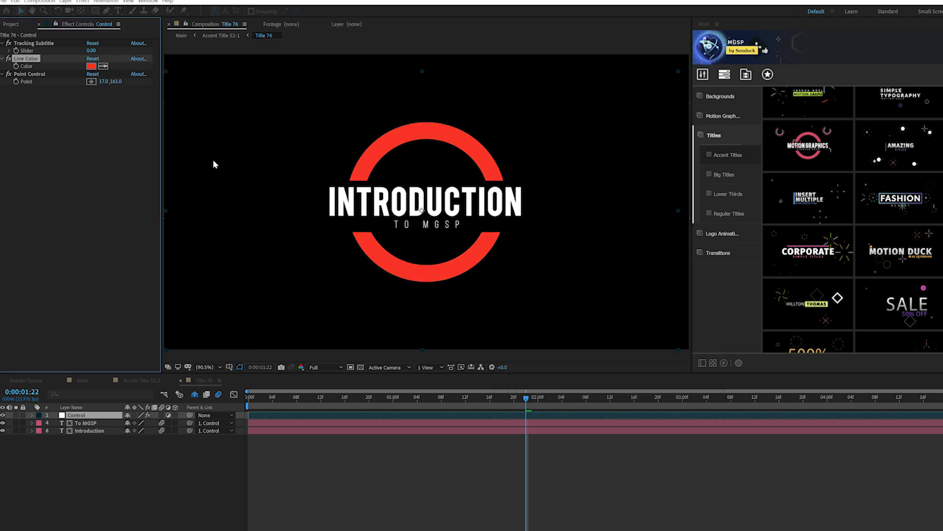
click(76, 203)
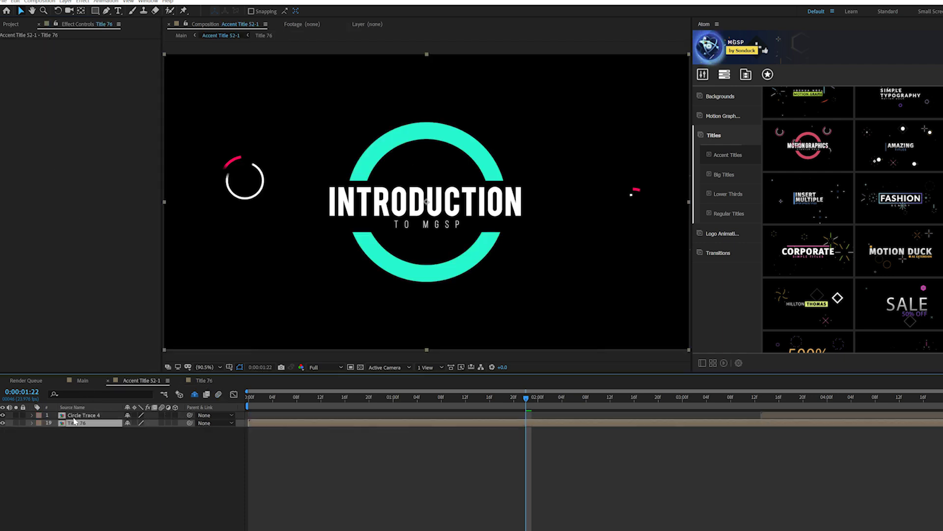
Step: Set Circle Trace 4's Control colour to cyan 27F8CE, then go back to Main
double_click(78, 422)
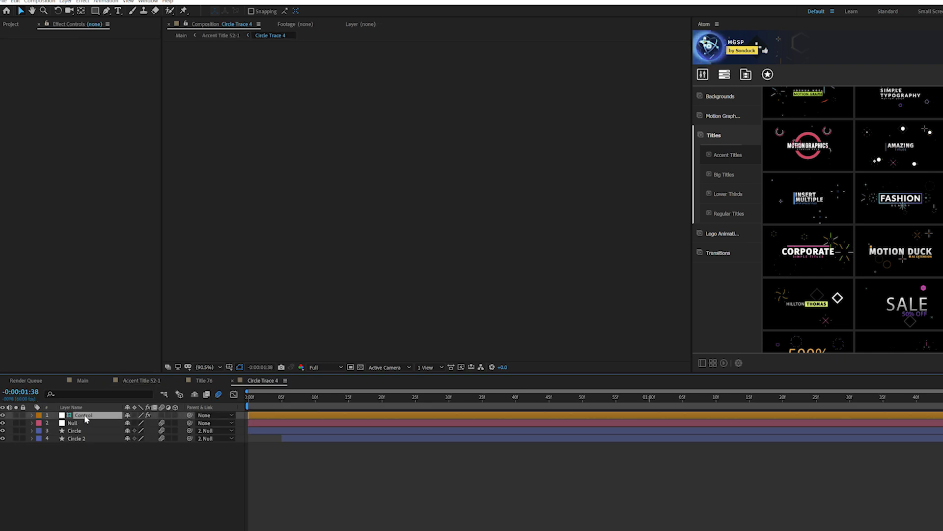
click(85, 418)
drag(326, 398, 404, 399)
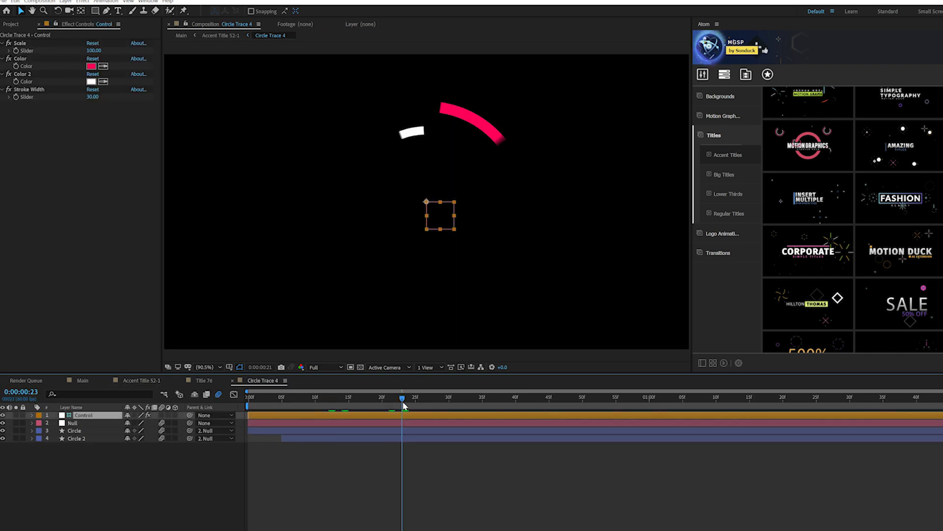
click(91, 66)
text(27F8CE)
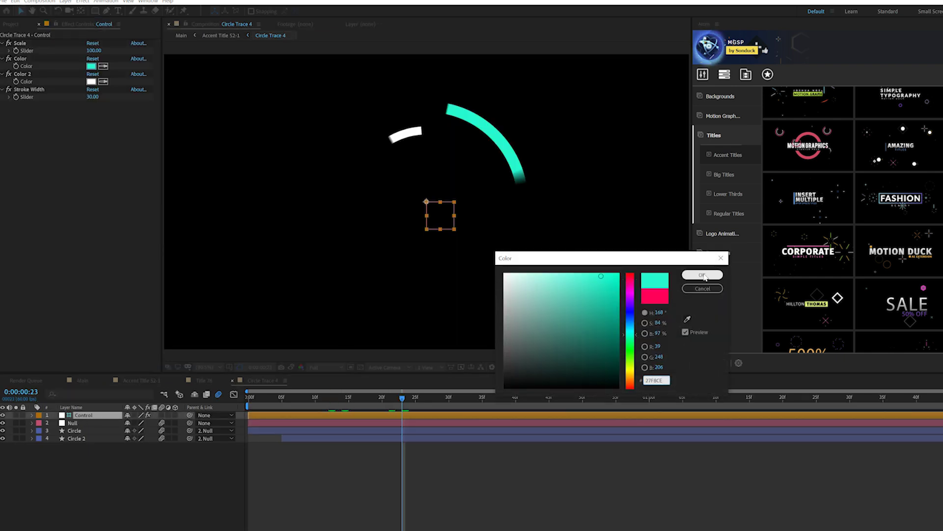
click(704, 275)
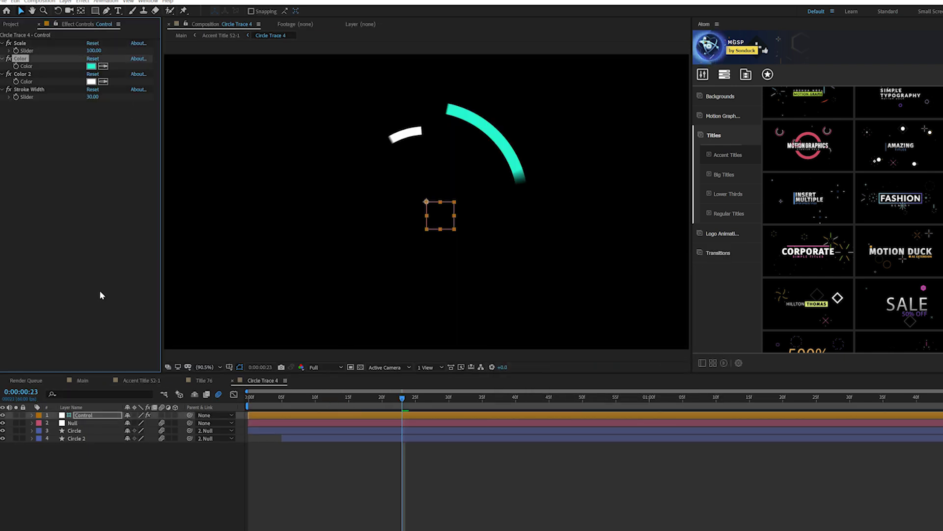
click(82, 381)
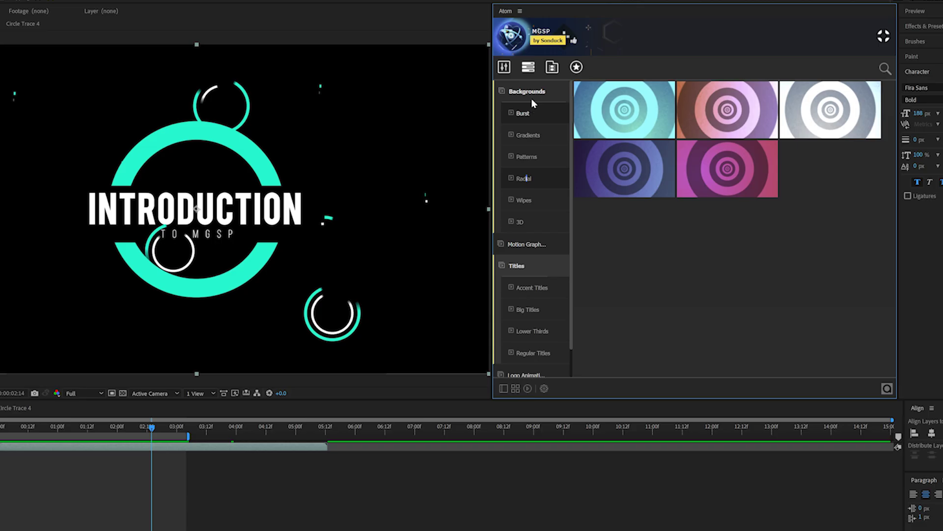
Step: Apply Stacked Wipe 5 from Atom's Backgrounds > Wipes and scrub a few frames to check it
click(595, 91)
click(595, 90)
click(525, 201)
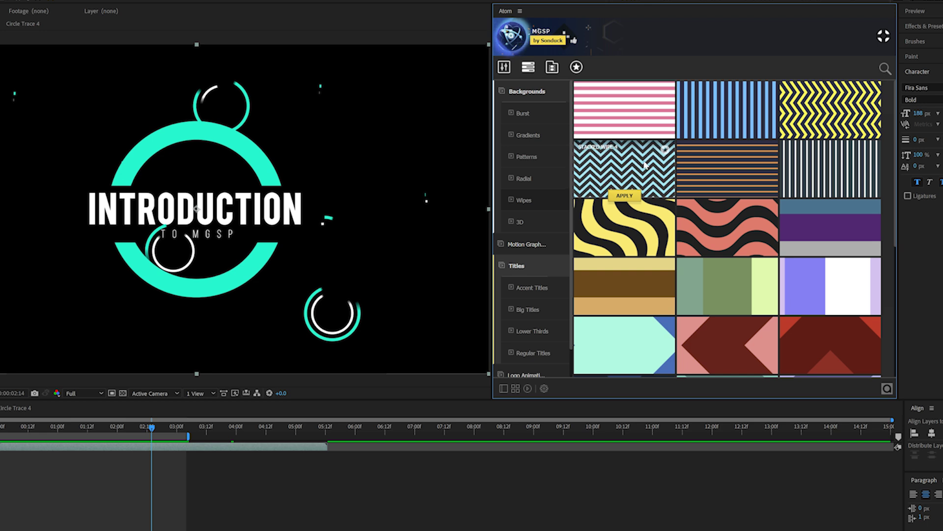
mouse_move(721, 182)
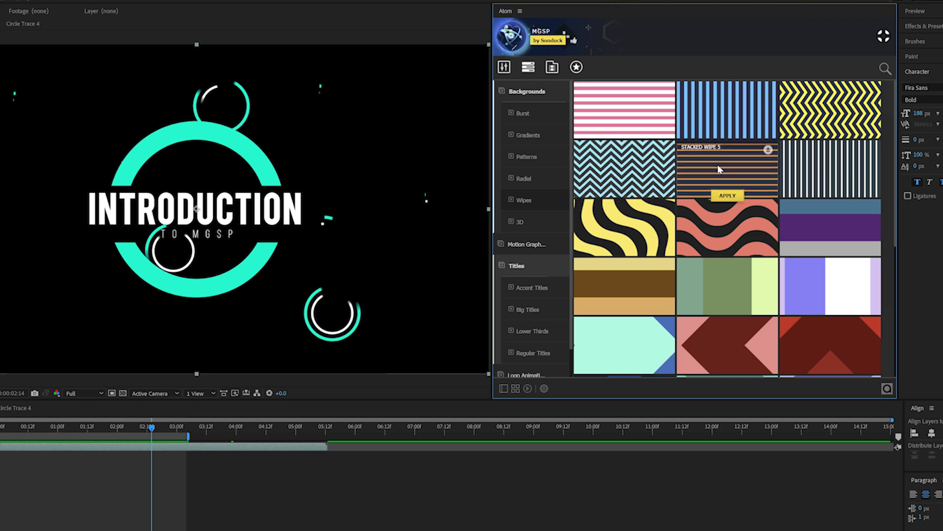
click(728, 195)
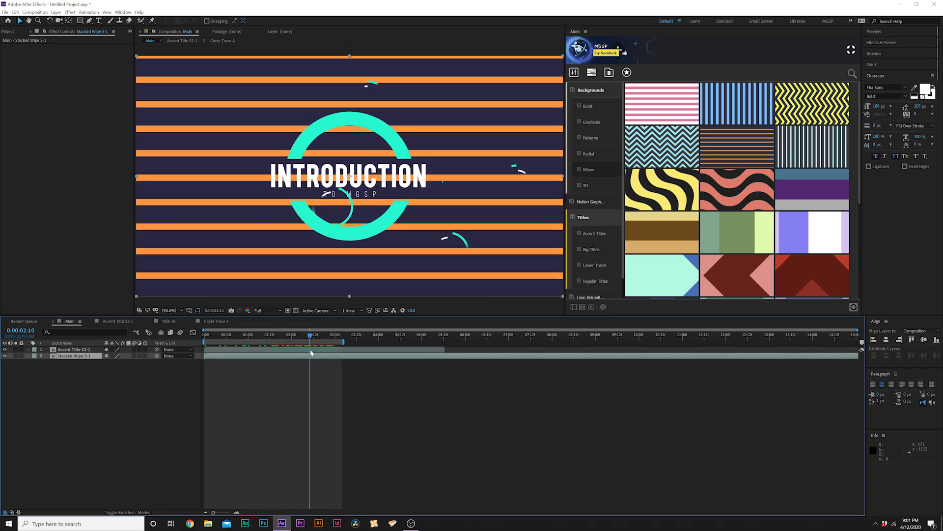
drag(310, 352, 316, 352)
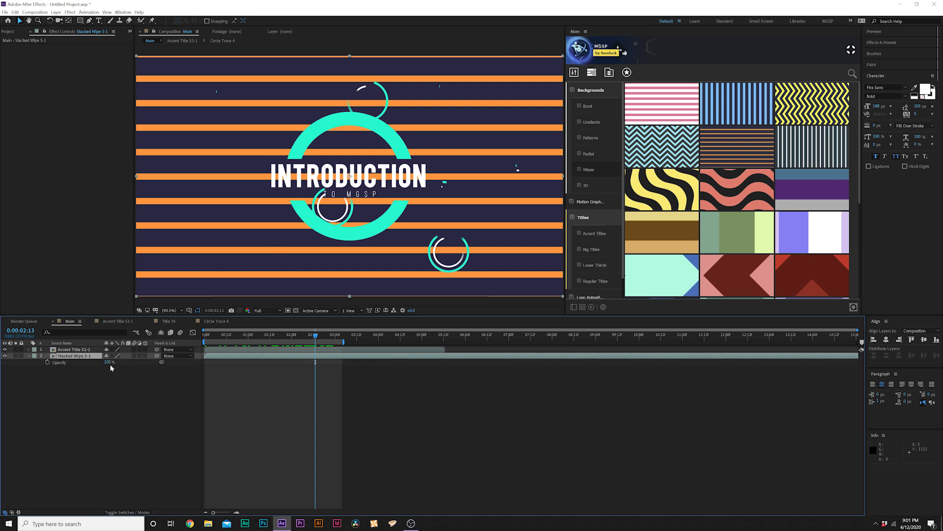
Step: Dim Stacked Wipe 5-1 to 20% opacity, preview it, and open its precomp
drag(104, 362, 80, 362)
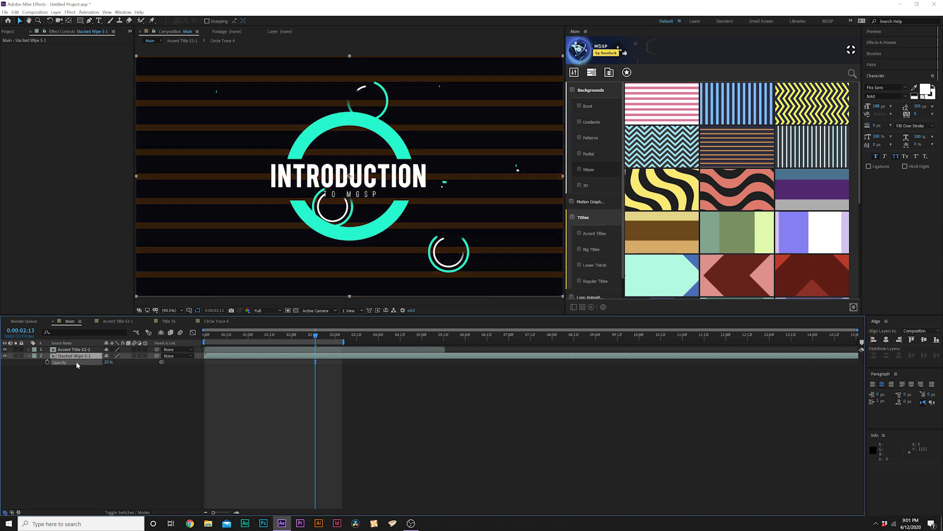
click(79, 370)
key(space)
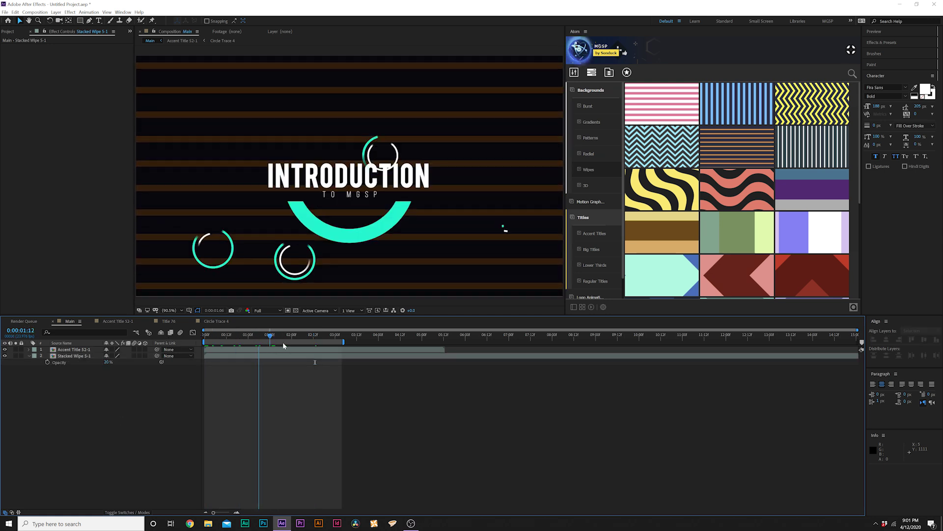
click(81, 357)
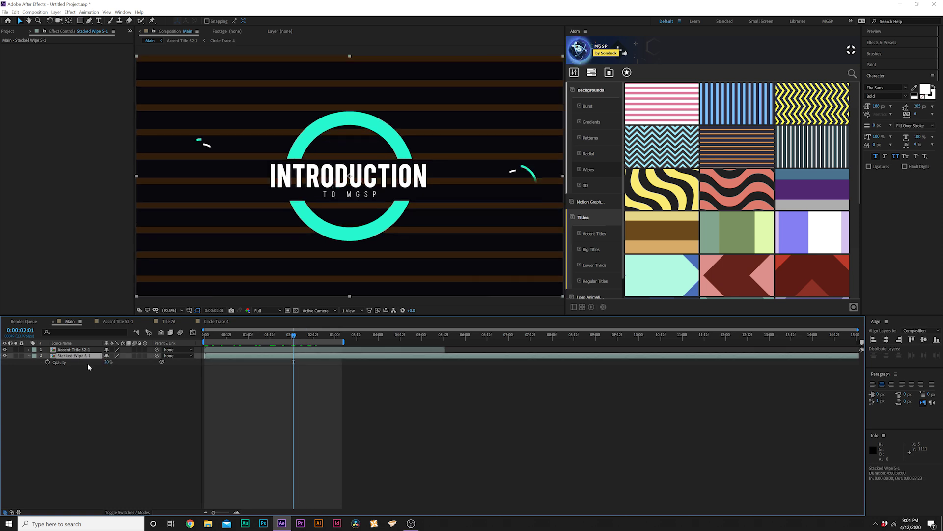
double_click(74, 356)
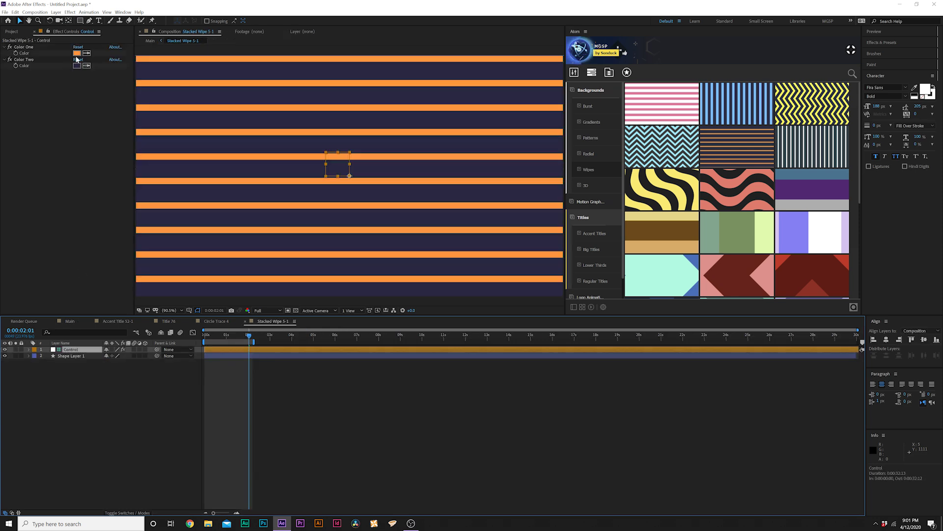
Step: Set Color One to cyan 3EFFD8, leave Color Two unchanged, then preview the Main comp
click(77, 53)
click(516, 284)
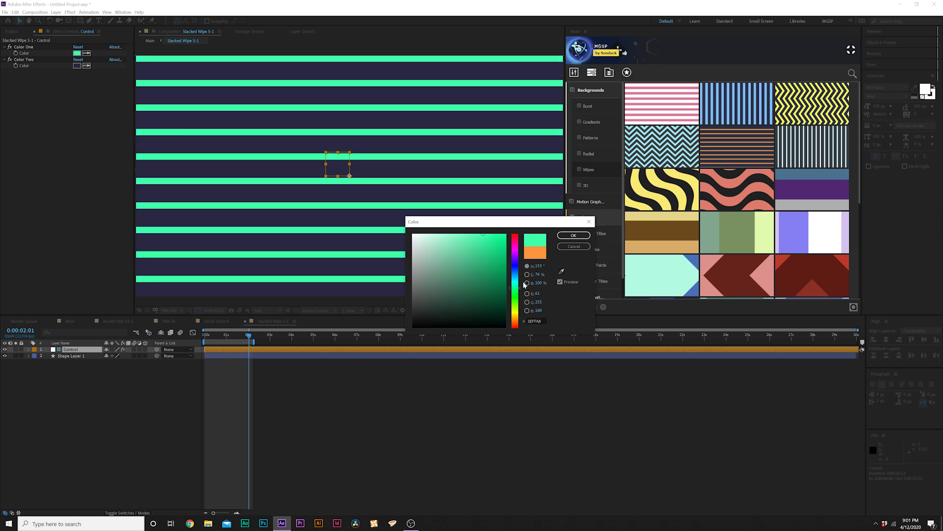
click(573, 236)
click(76, 66)
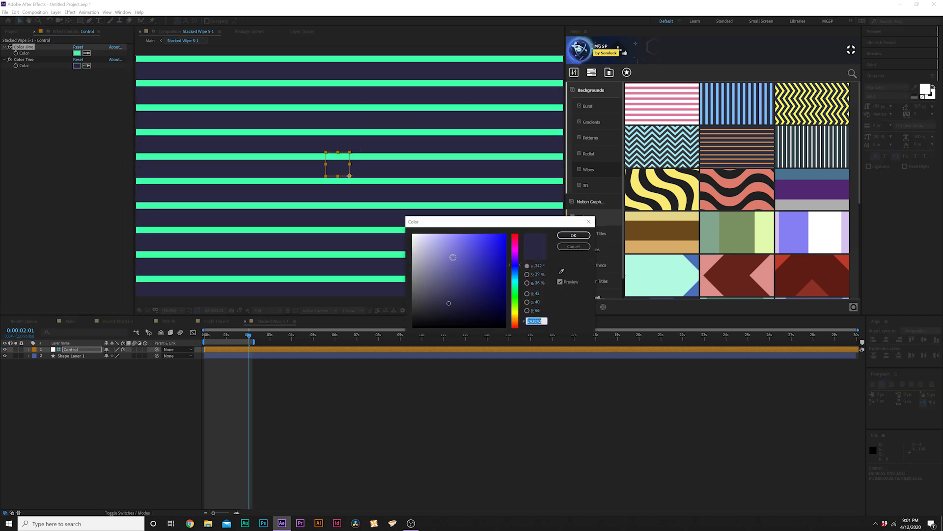
click(566, 251)
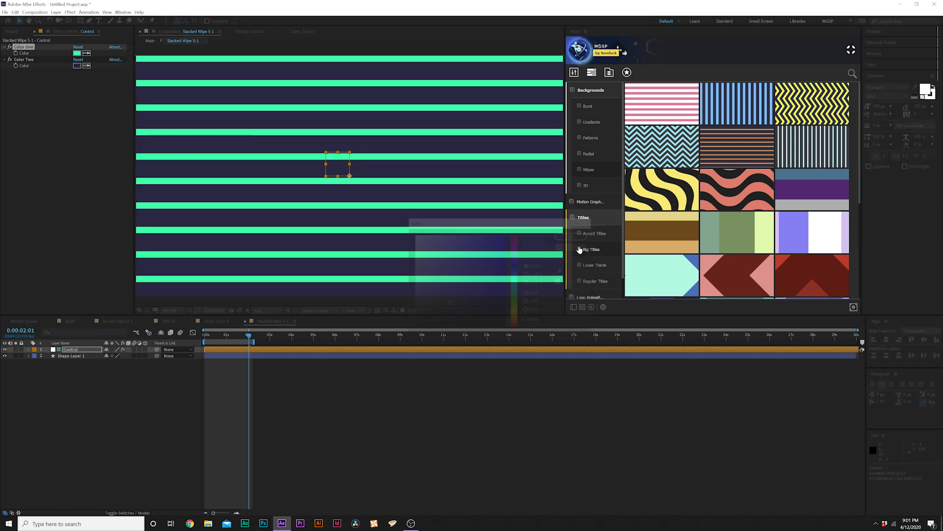
click(70, 320)
key(space)
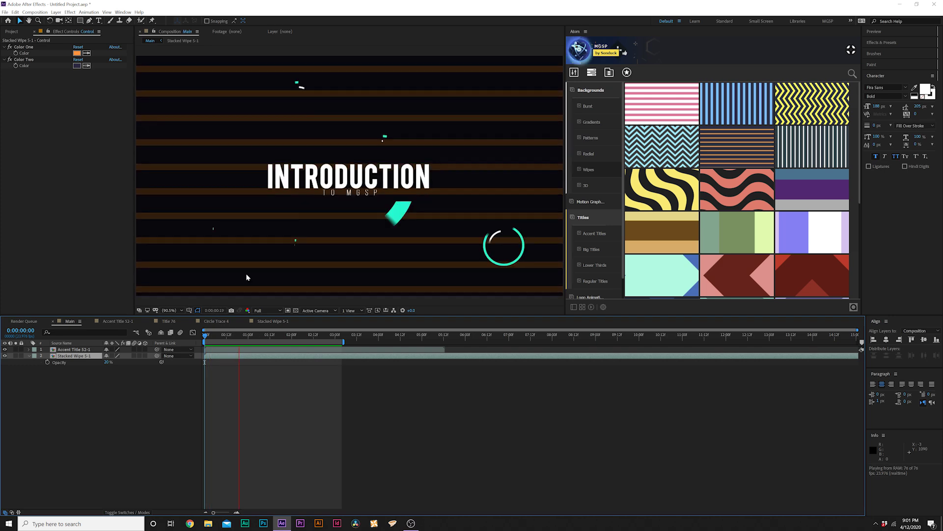
Step: Browse Atom's Motion Graphics burst animations, then list the Regular Titles templates
click(590, 89)
click(593, 108)
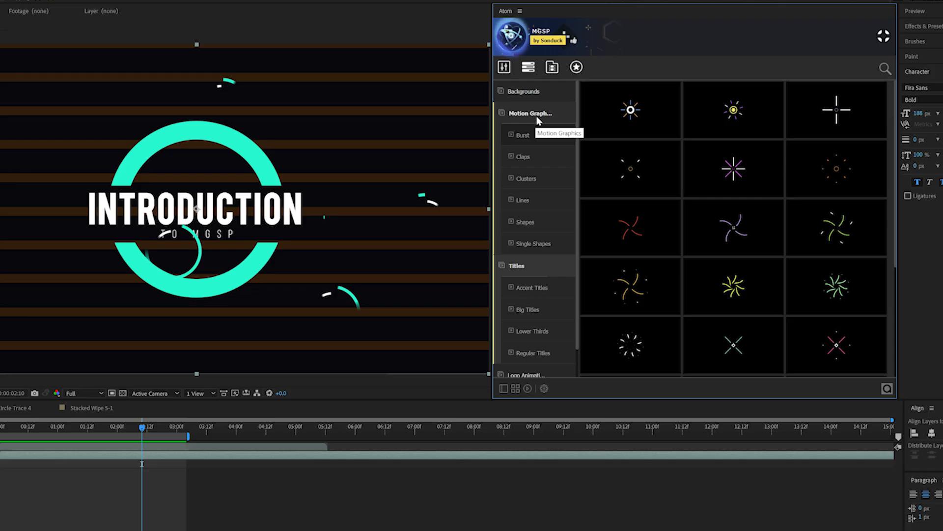
mouse_move(627, 127)
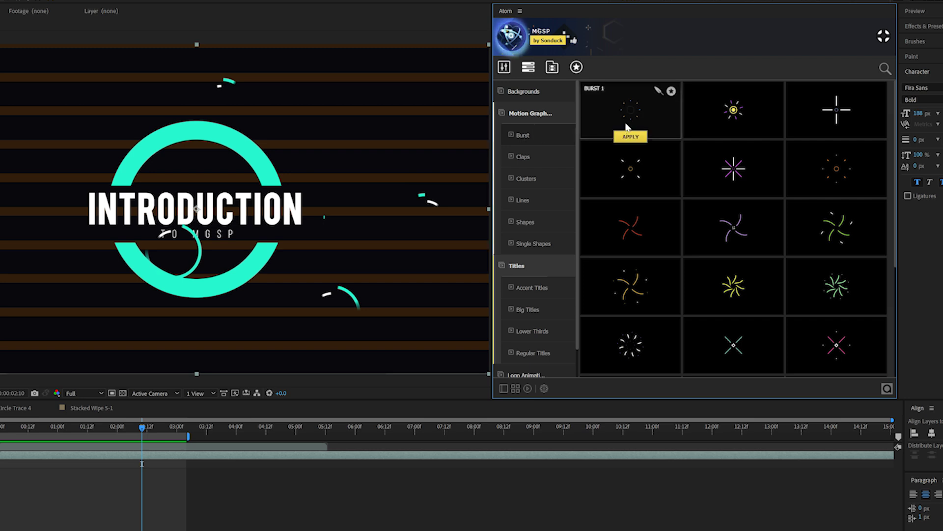
scroll(636, 170, down, 3)
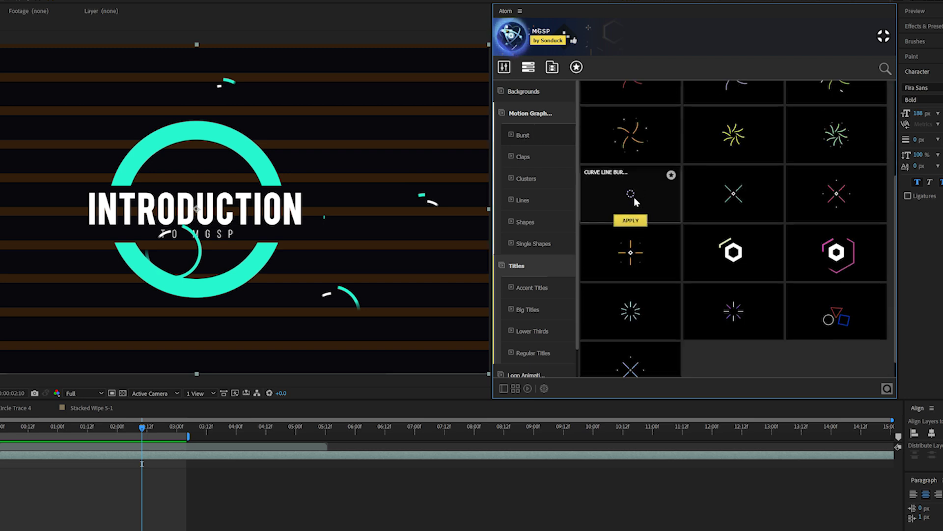
mouse_move(721, 194)
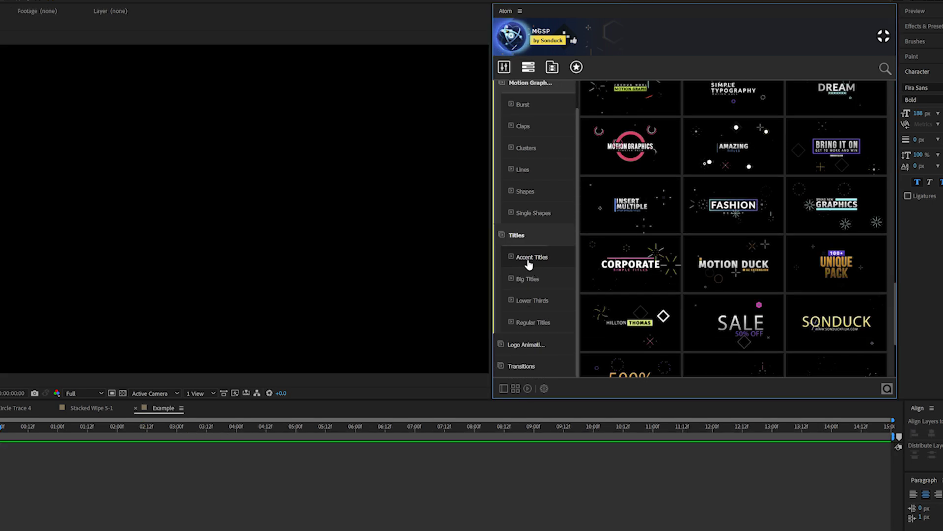
click(533, 322)
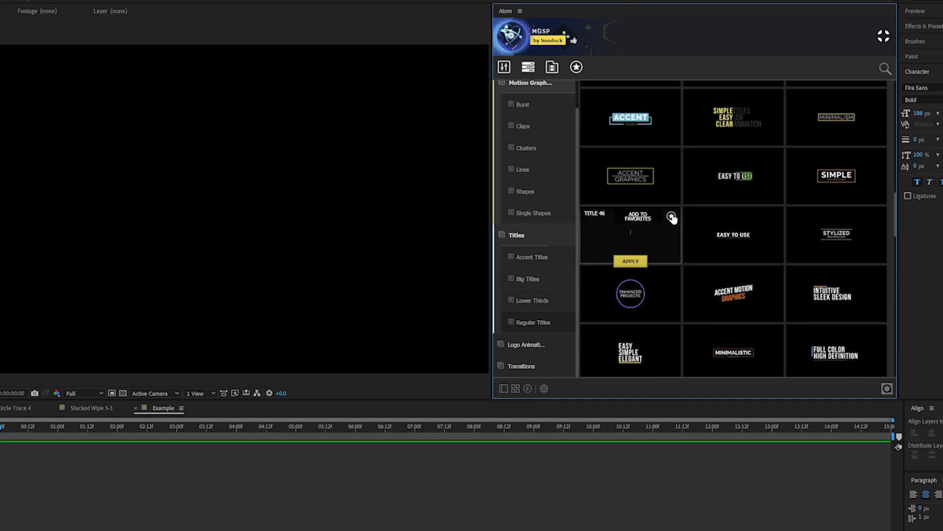
Step: Browse Big Titles and Lower Thirds, then apply Regular Title 79 (CREATIVE TITLES) to Example
scroll(671, 219, down, 10)
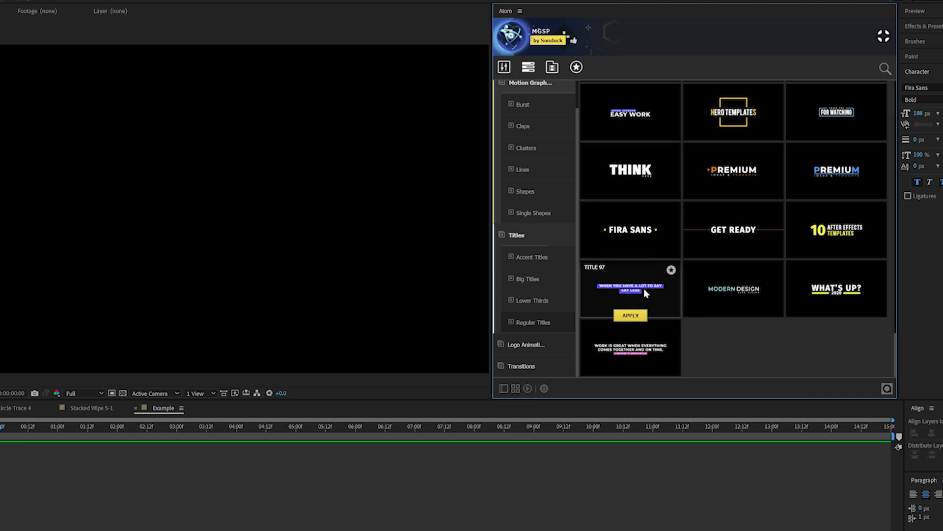
click(534, 301)
scroll(629, 283, down, 3)
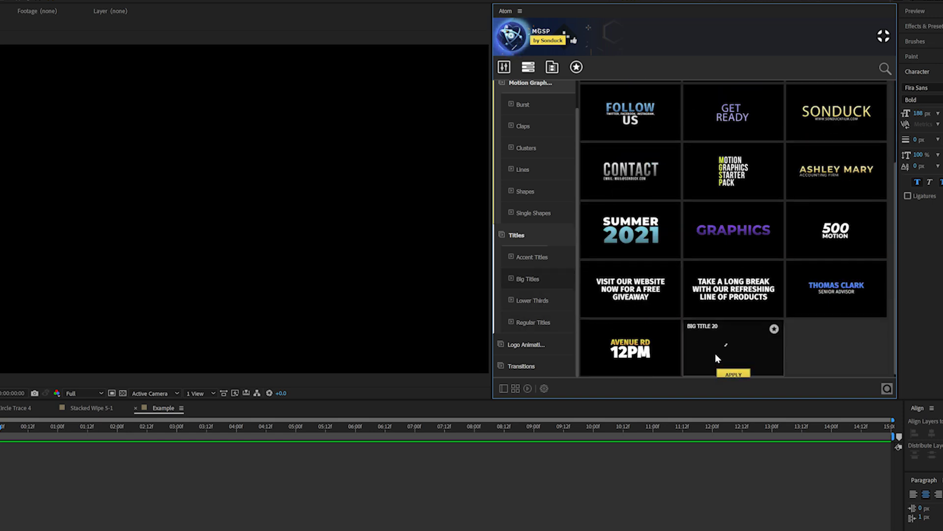
click(530, 301)
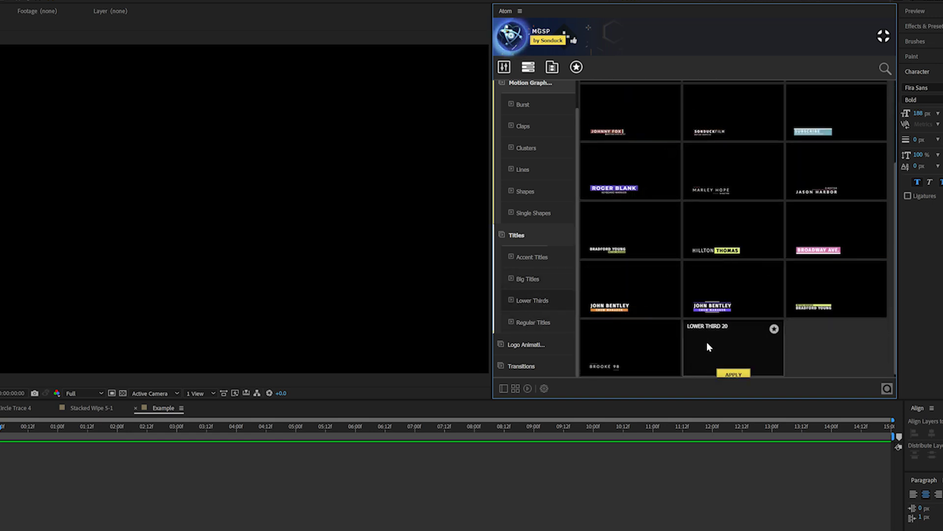
click(535, 322)
scroll(726, 277, up, 5)
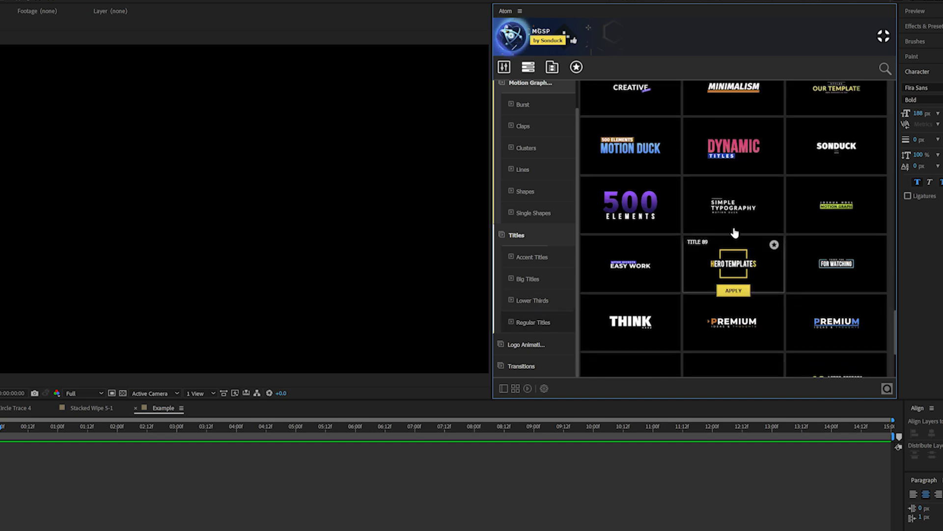
scroll(727, 231, up, 5)
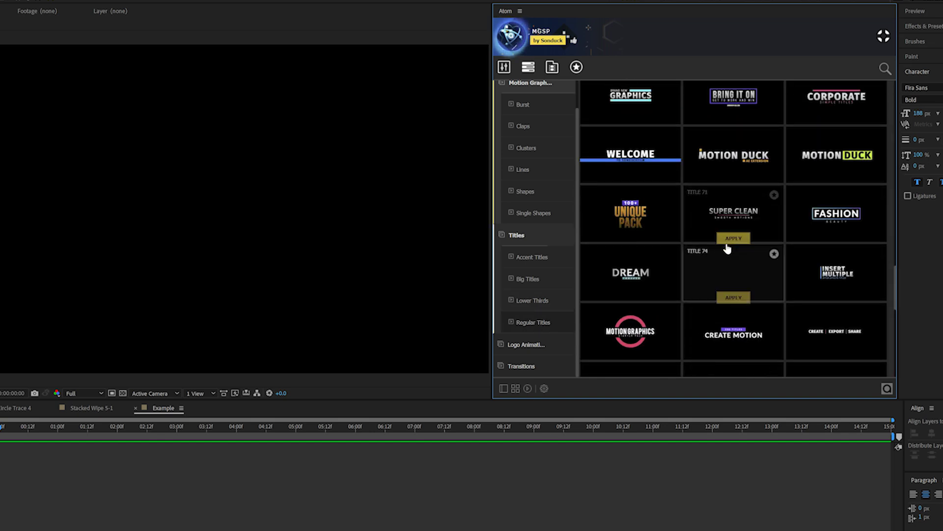
scroll(727, 248, down, 3)
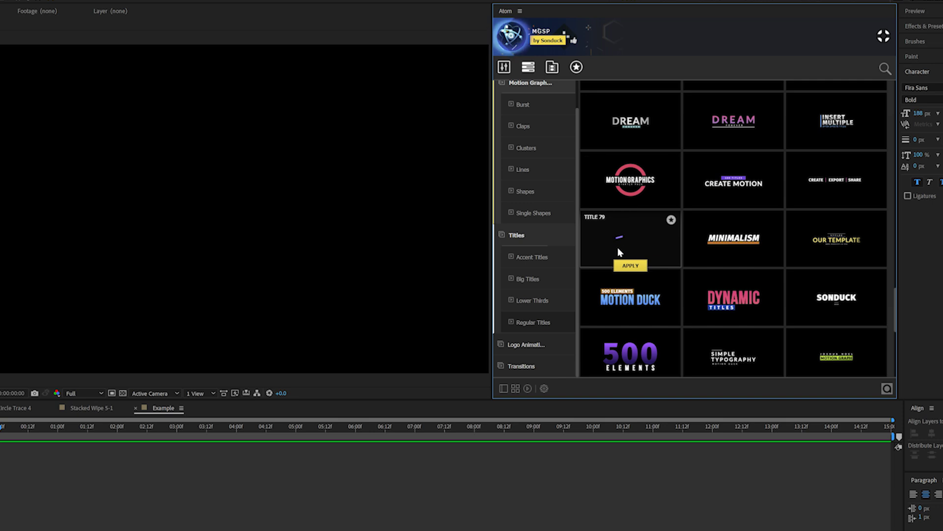
click(629, 266)
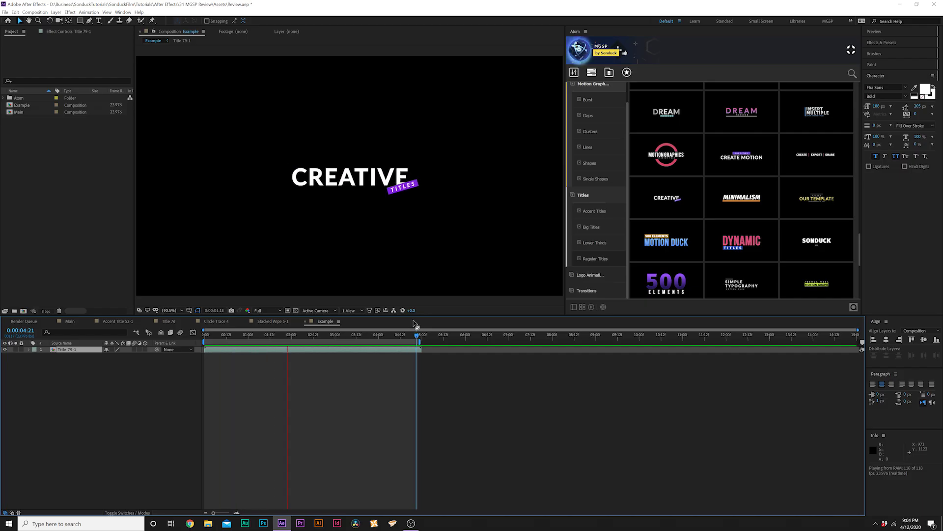
Step: Browse the Burst, Lines and Shapes animations, then apply Curve Line Burst 7 above Title 79
click(596, 108)
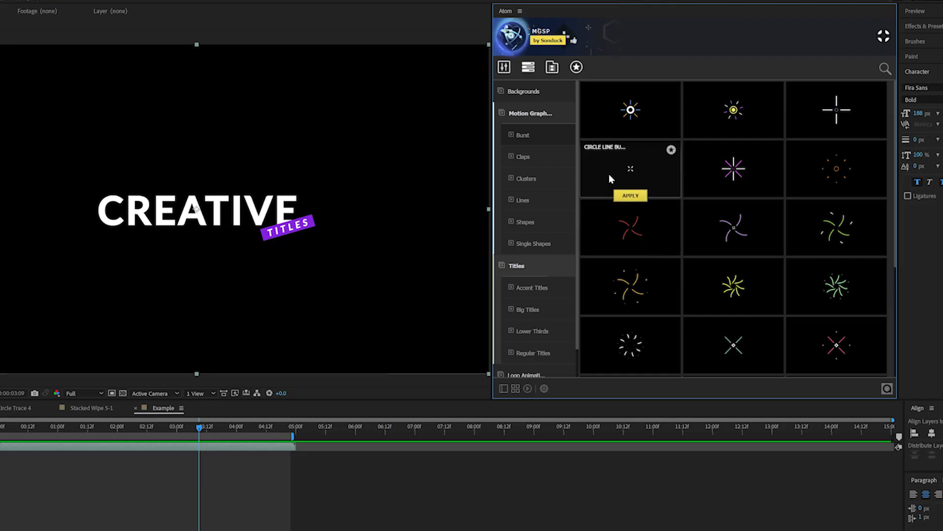
mouse_move(661, 228)
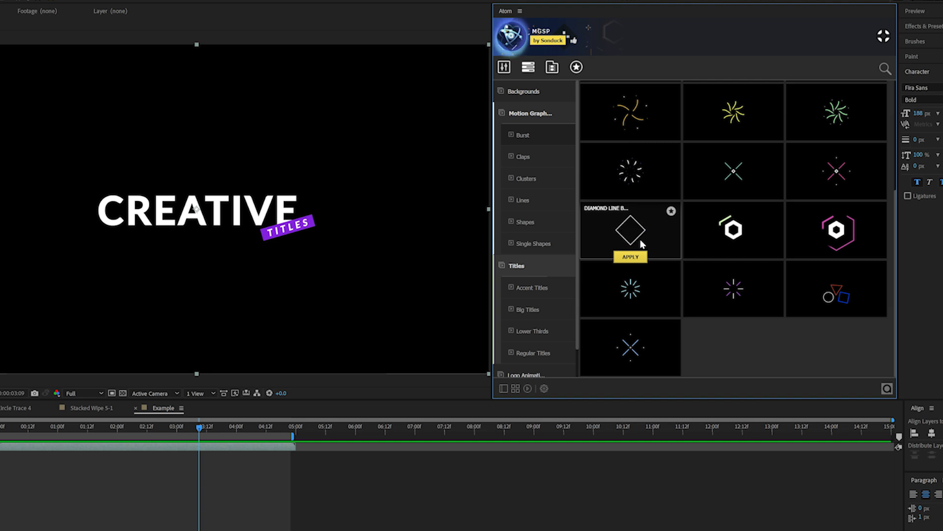
click(538, 203)
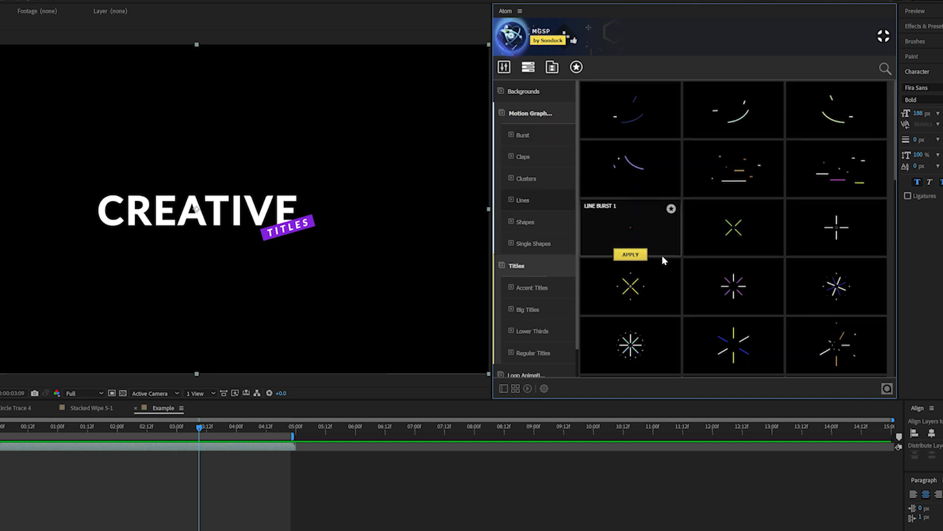
scroll(709, 235, down, 5)
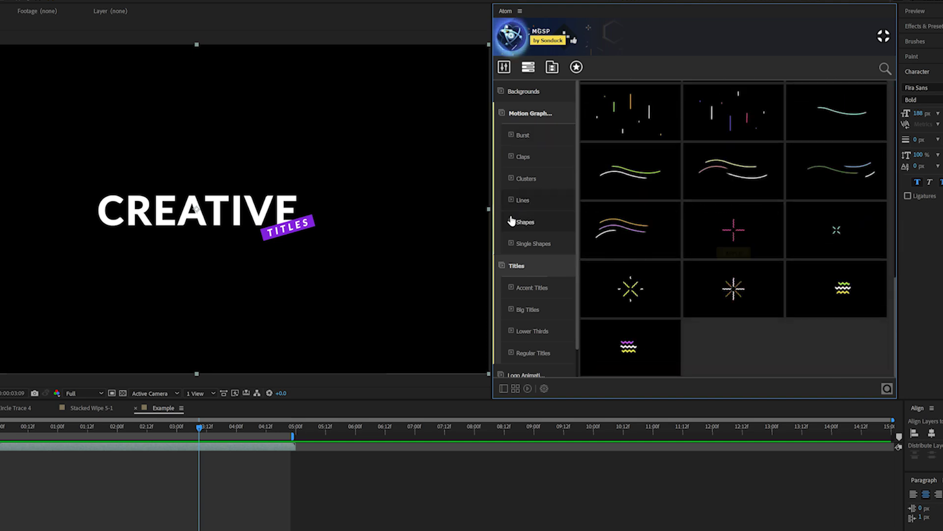
click(533, 224)
scroll(647, 248, down, 3)
scroll(647, 248, down, 8)
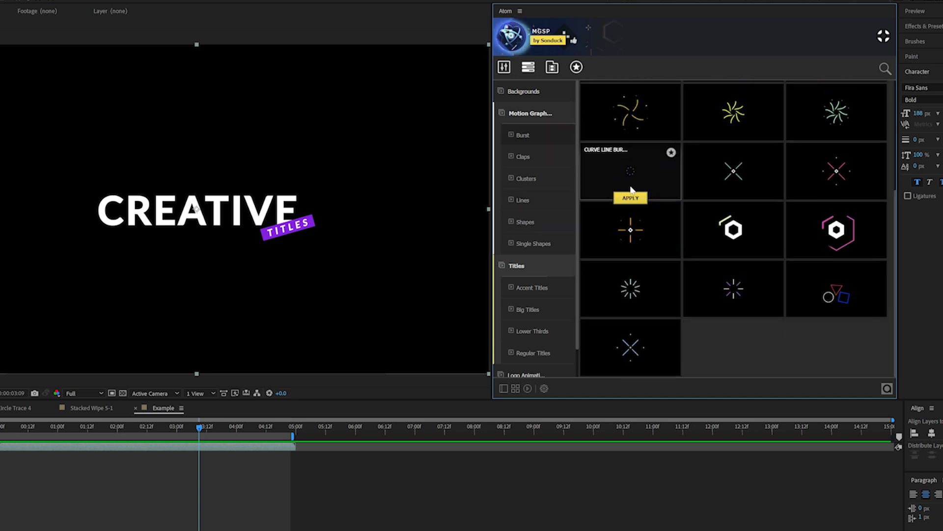
click(631, 198)
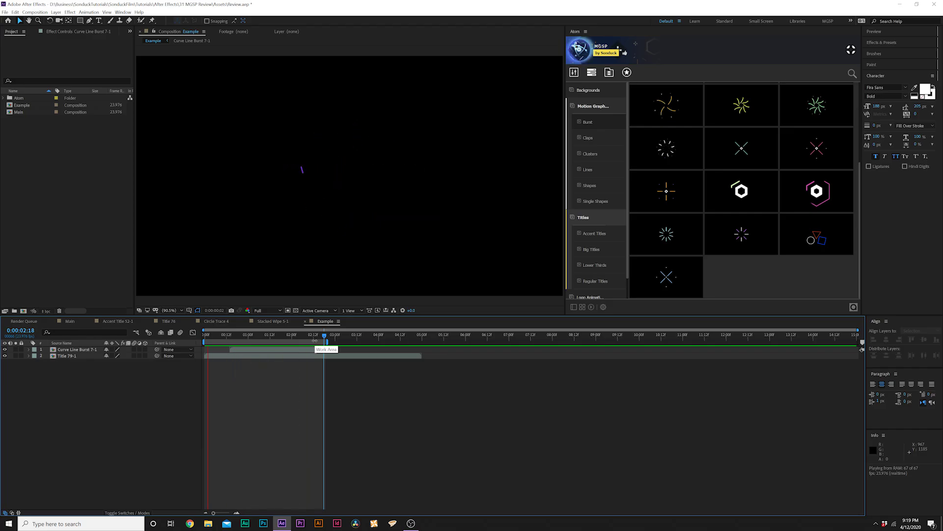
Step: Move the Curve Line Burst to the lower left of the frame and scale it to 63%
drag(268, 340, 270, 338)
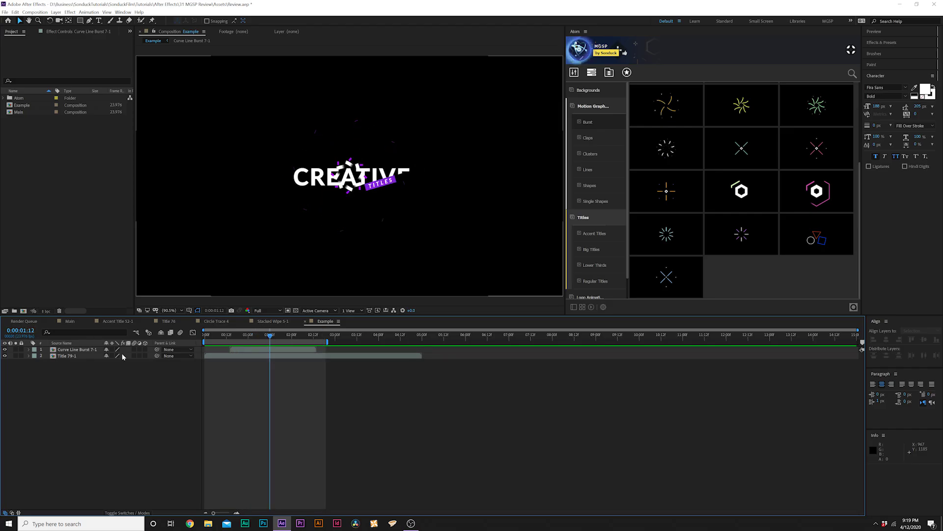
click(82, 350)
drag(349, 174, 221, 210)
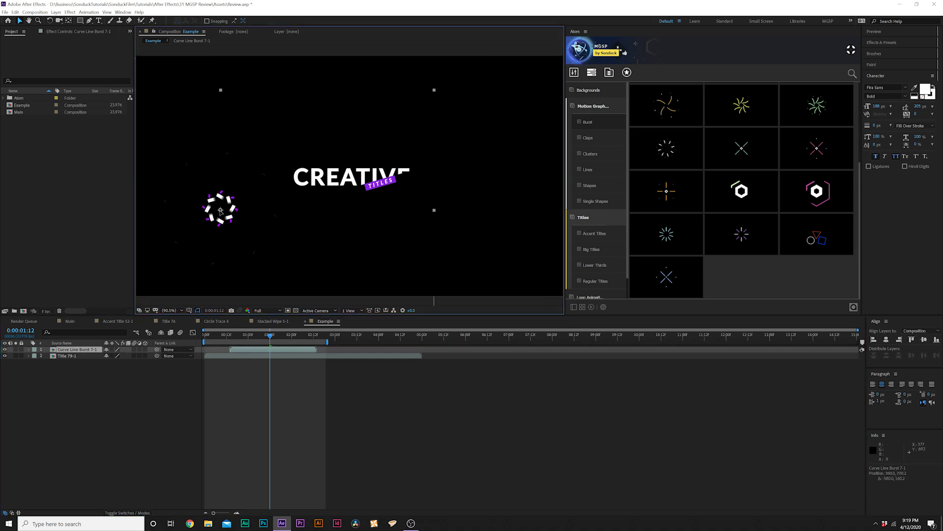
key(s)
drag(114, 356, 98, 355)
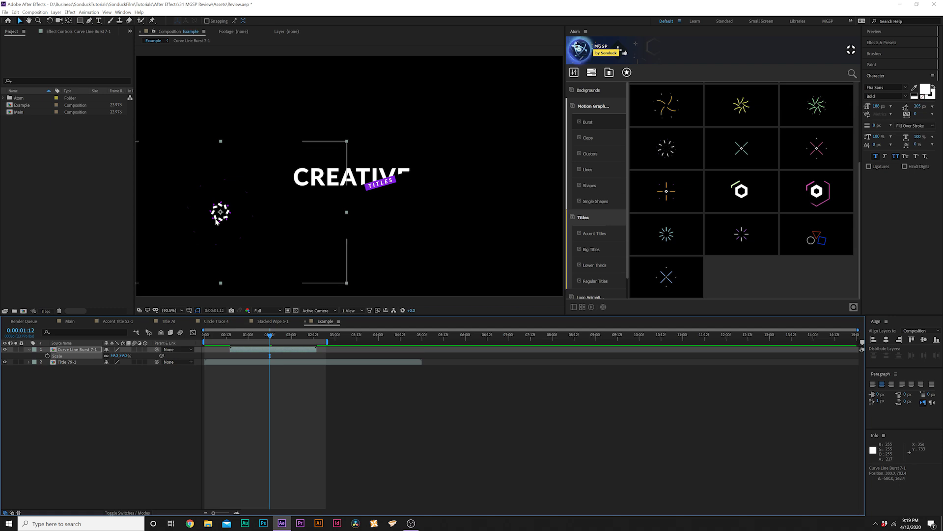
Step: Duplicate the burst into copies scattered above, right, bottom centre and upper left of the title
key(ctrl+d)
drag(217, 221, 225, 161)
key(ctrl+d)
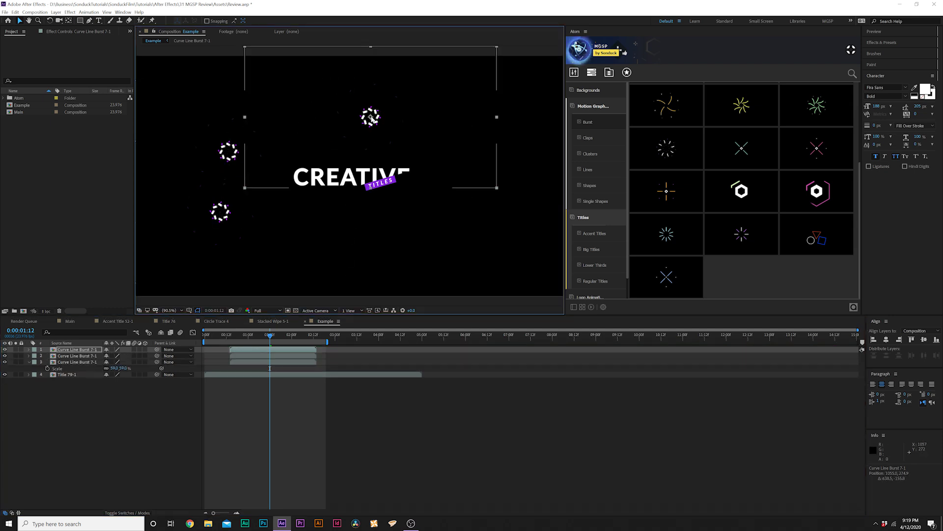
key(ctrl+d)
drag(371, 117, 503, 215)
key(ctrl+d)
key(ctrl+d)
drag(422, 242, 285, 248)
key(ctrl+d)
key(ctrl+d)
key(ctrl+d)
key(ctrl+d)
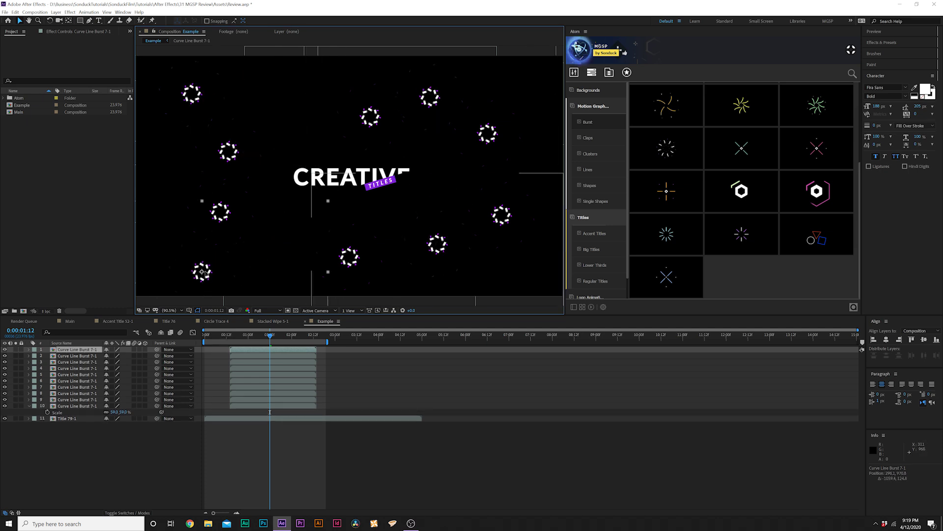
Step: Stagger the burst layers' start times in the timeline and play back the result
drag(268, 350, 351, 377)
drag(271, 375, 303, 374)
drag(270, 381, 254, 381)
drag(261, 387, 336, 386)
drag(268, 393, 376, 400)
click(311, 406)
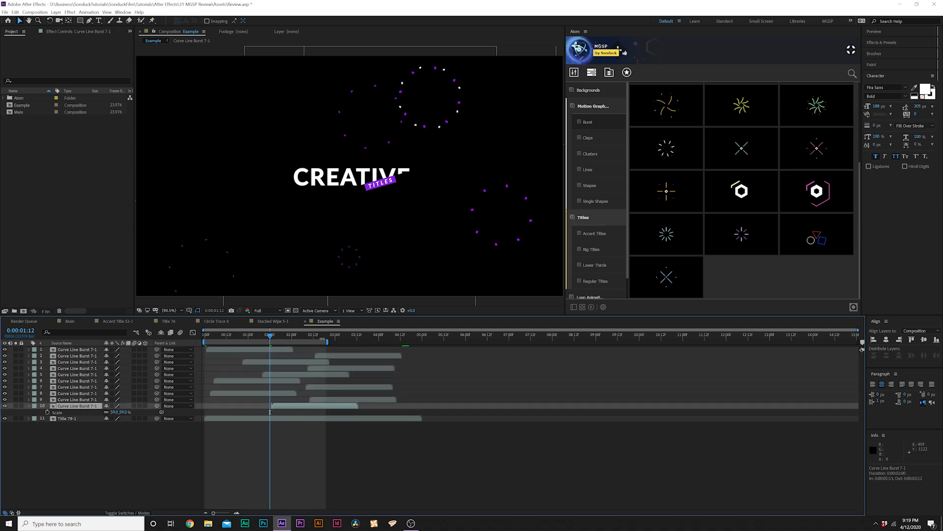
click(370, 335)
drag(334, 368, 315, 368)
key(space)
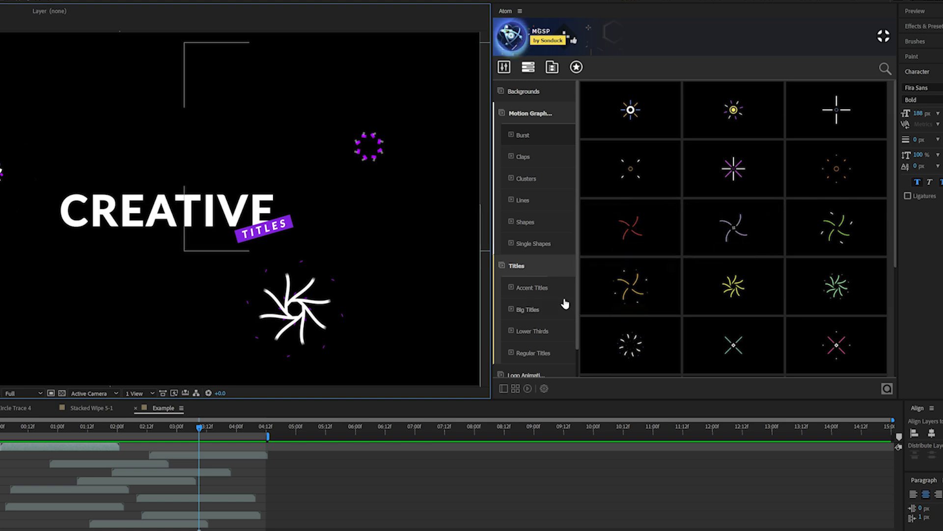
Step: Apply the CLUSTER 41 preset from the Atom cluster library to the comp
click(539, 183)
click(539, 180)
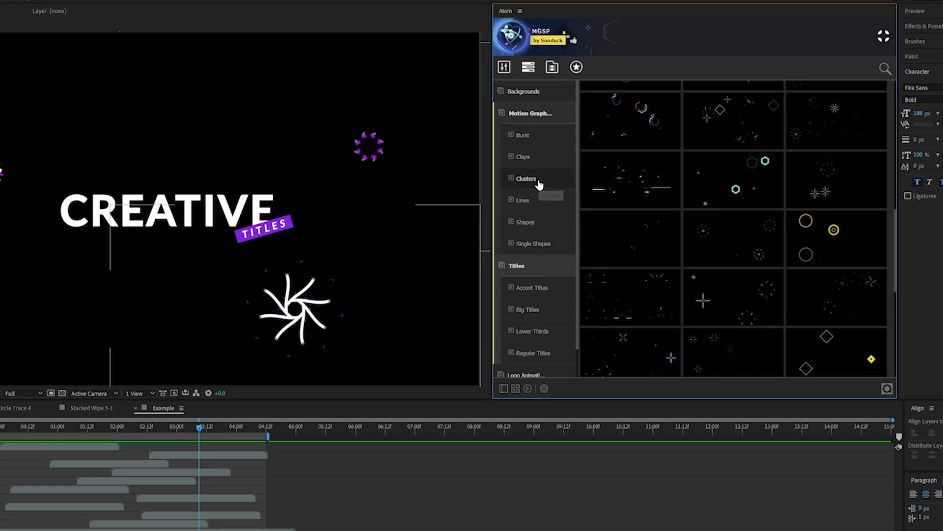
scroll(688, 265, down, 10)
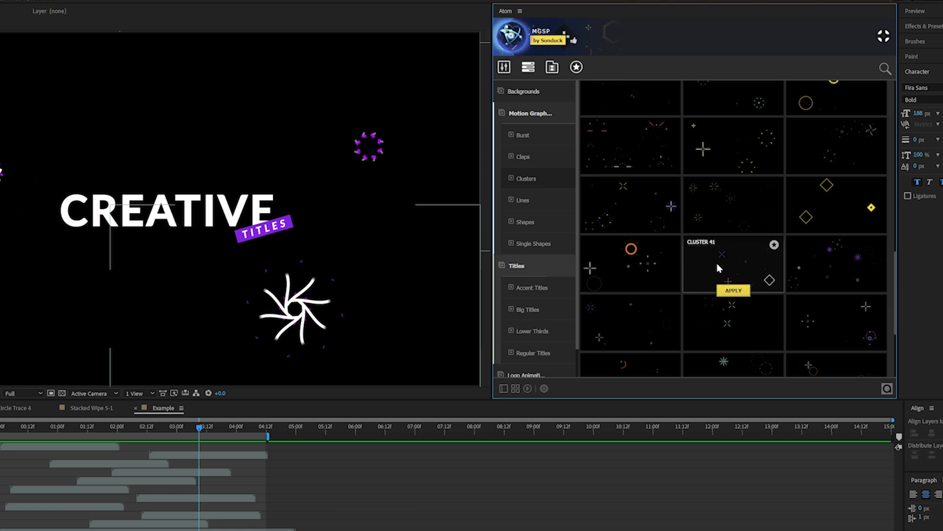
click(734, 290)
Step: Select all layers in the comp and apply the CLUSTER 42 preset
key(ctrl+a)
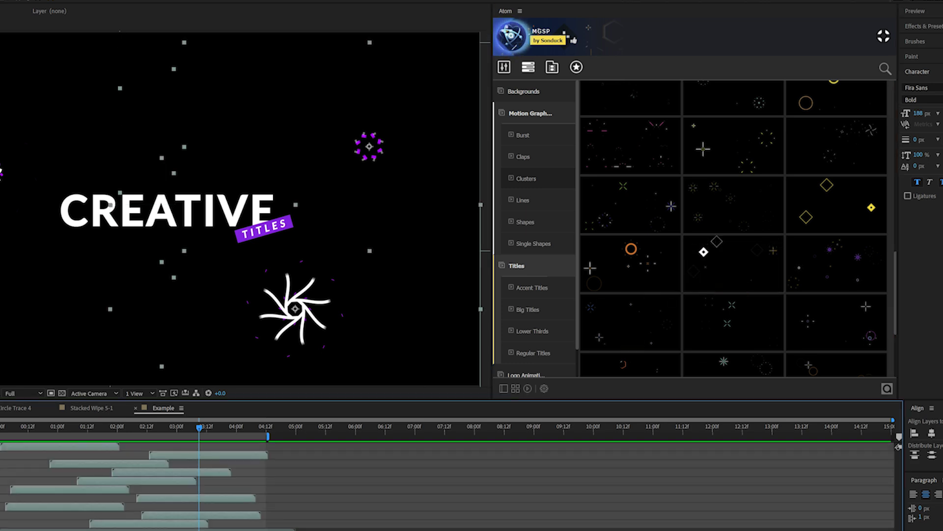
mouse_move(816, 263)
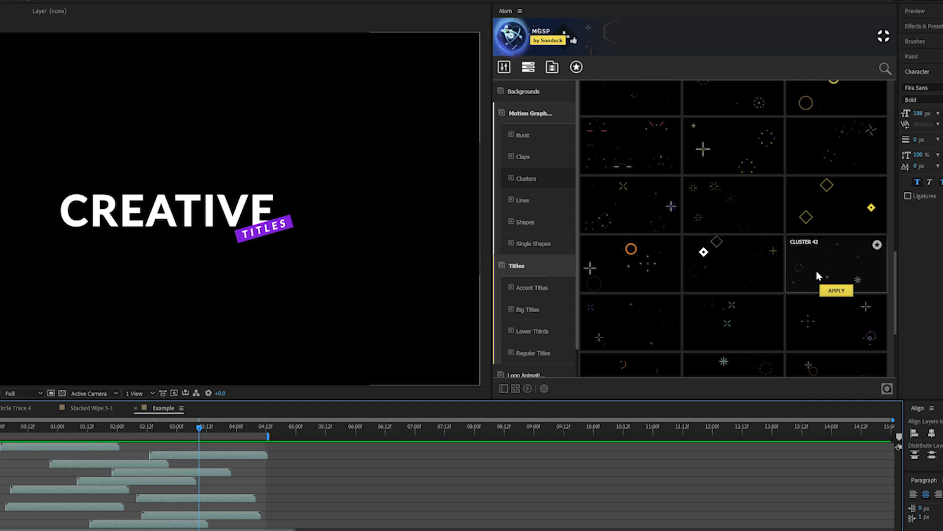
click(836, 291)
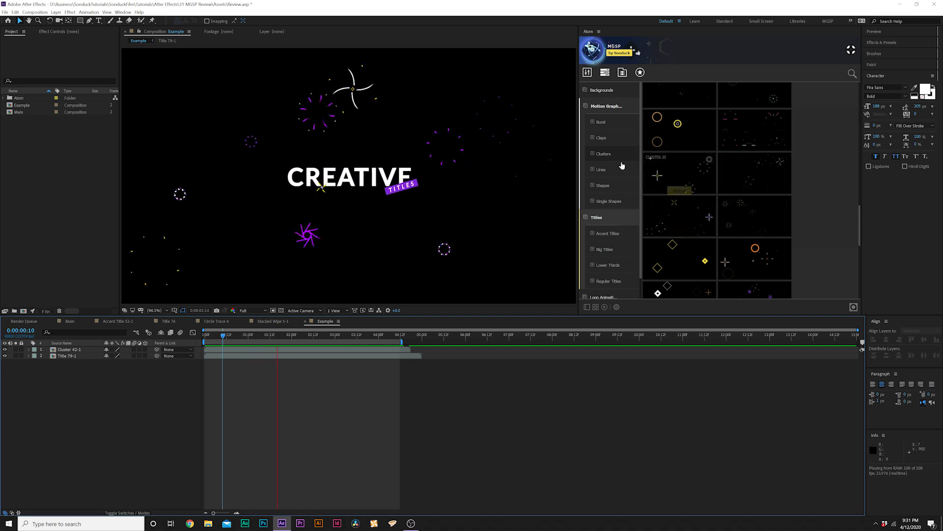
Step: Add the Stacked Wipe 8 wave background beneath Title 79, then bring up the Transitions presets
drag(578, 158, 553, 158)
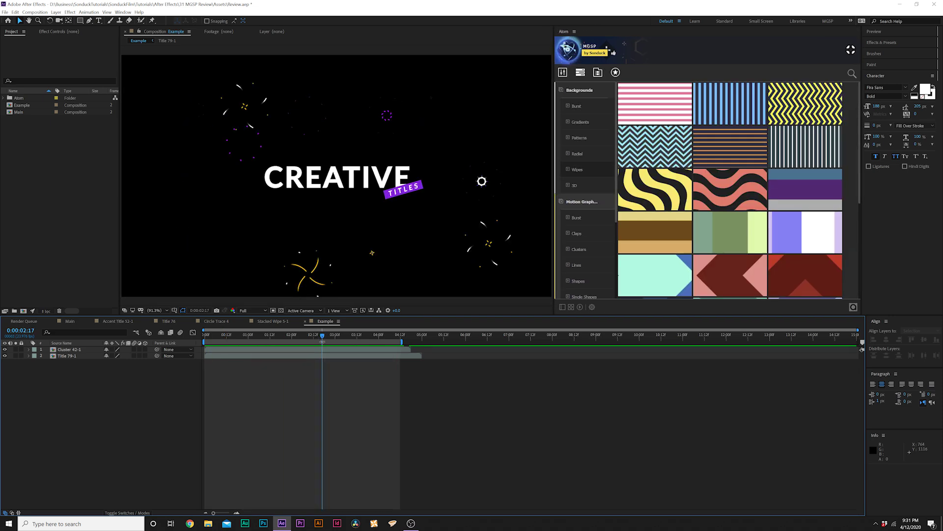
click(730, 209)
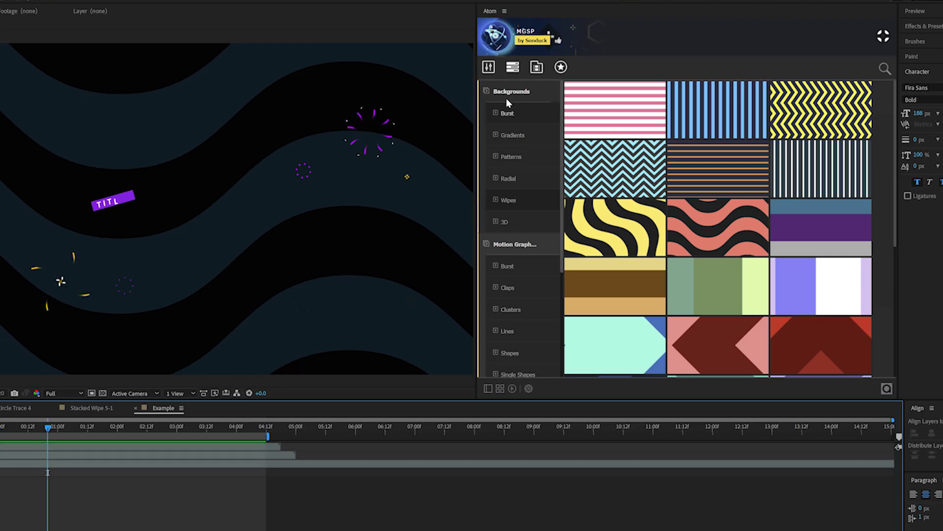
click(576, 93)
scroll(523, 231, down, 1)
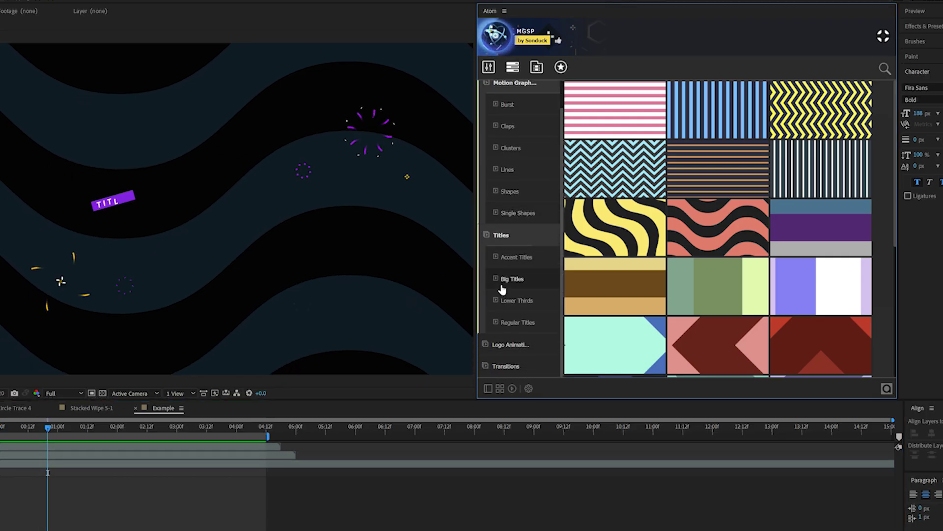
click(511, 366)
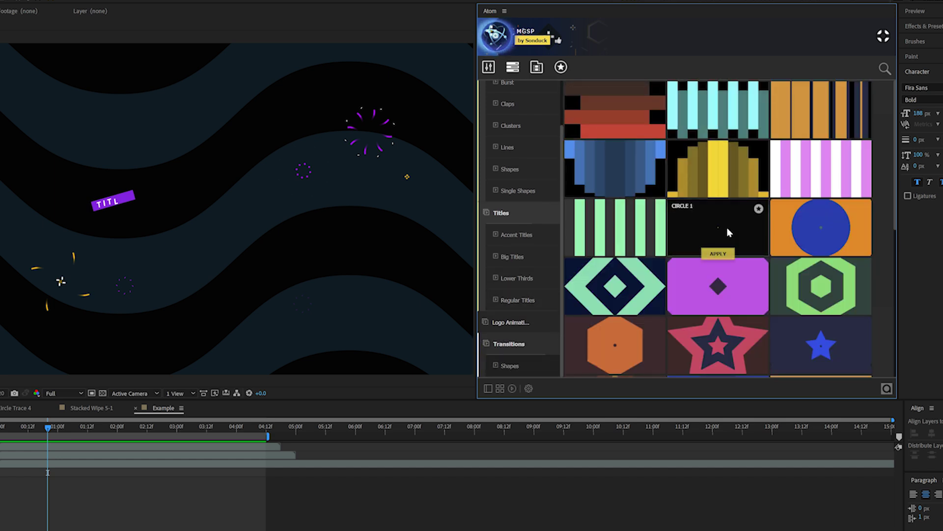
Step: Apply the Linear Wipe 9 transition to link the INTRODUCTION intro and Example comp in Main
scroll(702, 256, down, 3)
scroll(700, 254, down, 3)
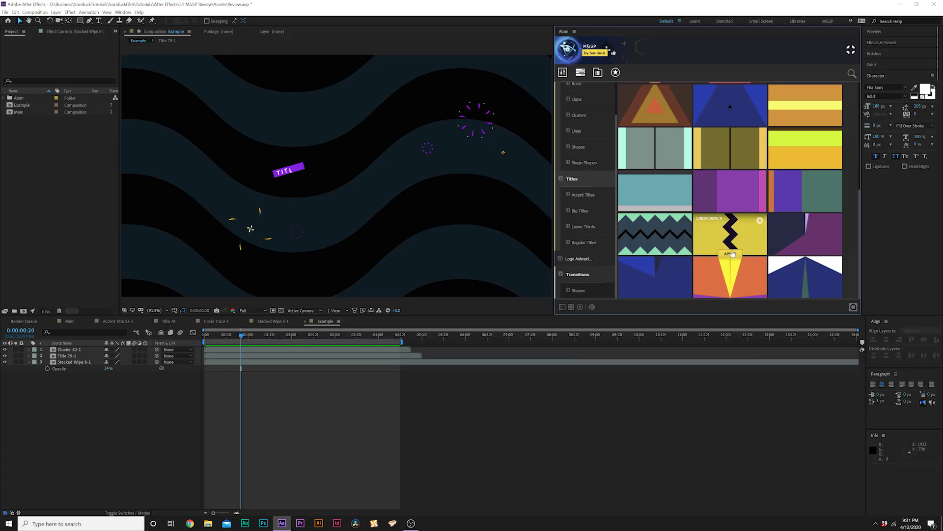
click(719, 318)
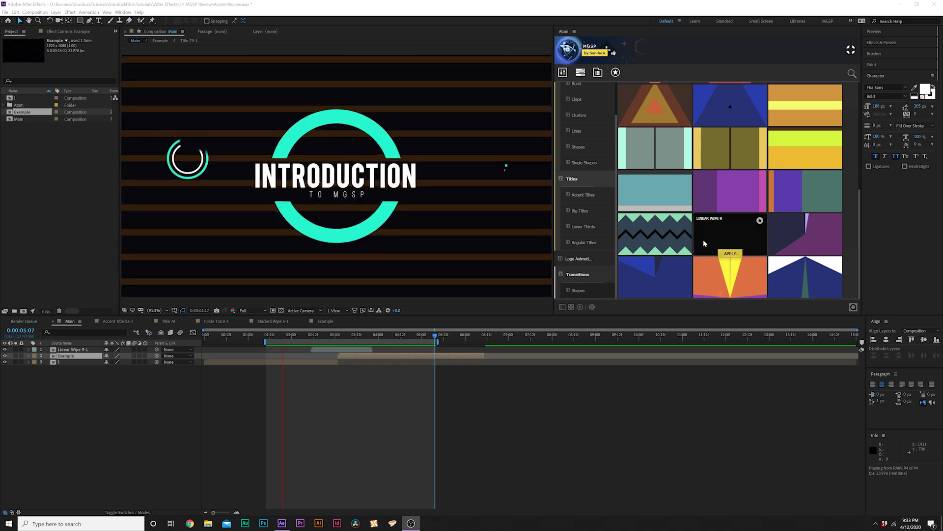
Step: Switch the Atom library from Transitions to Logo Animations and preview the simple LOGO reveals
click(580, 275)
click(580, 275)
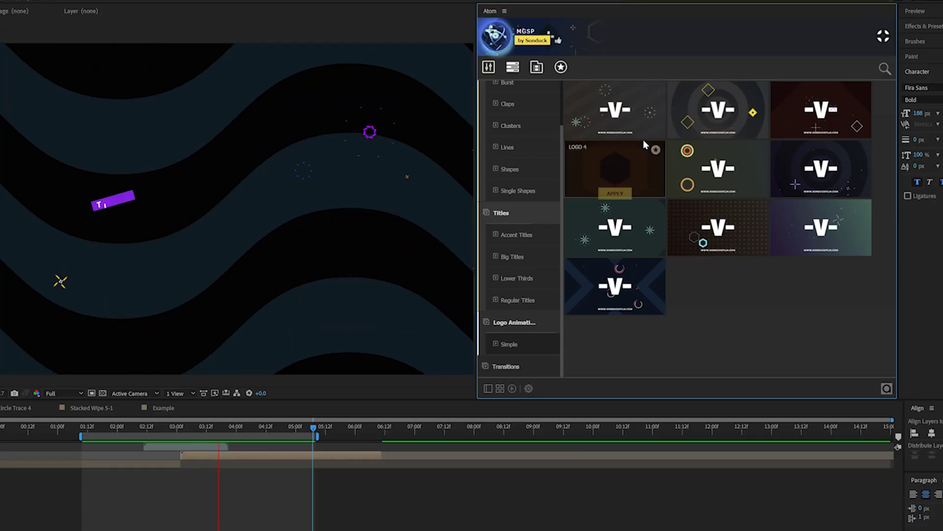
mouse_move(626, 111)
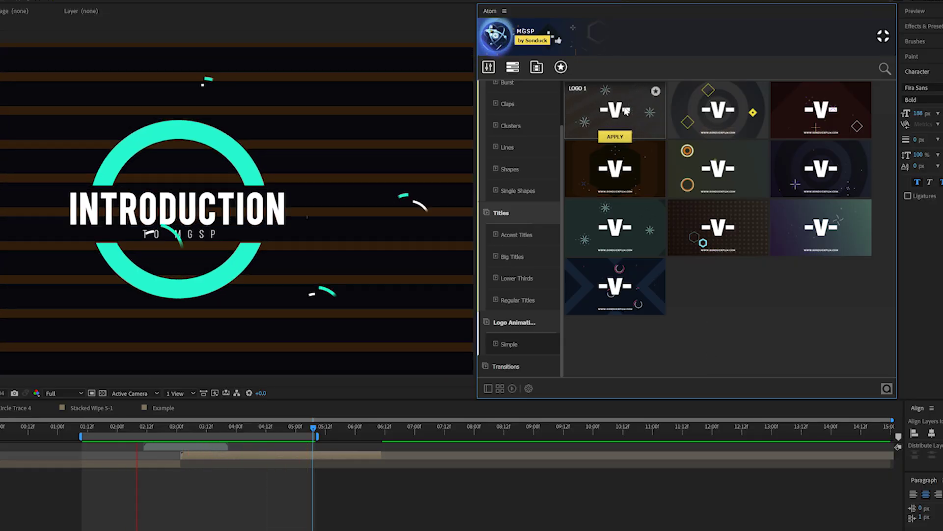
mouse_move(622, 187)
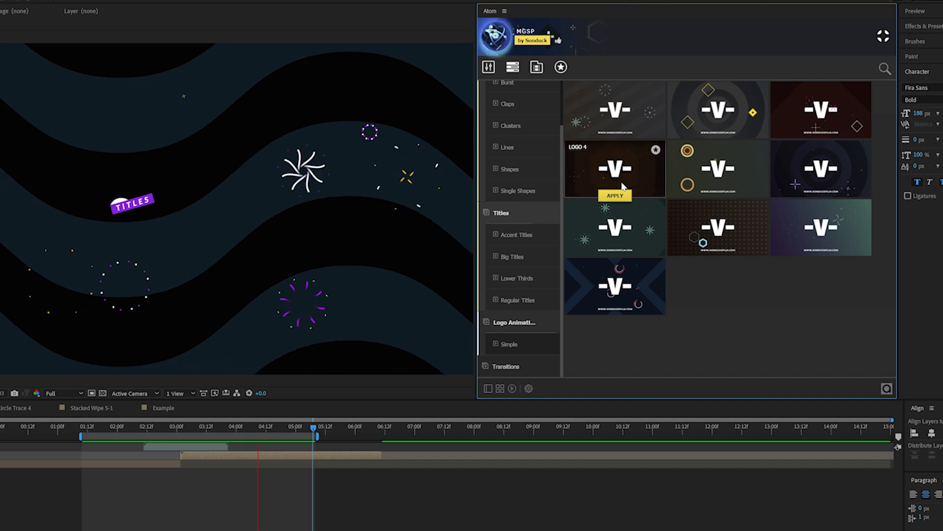
mouse_move(726, 225)
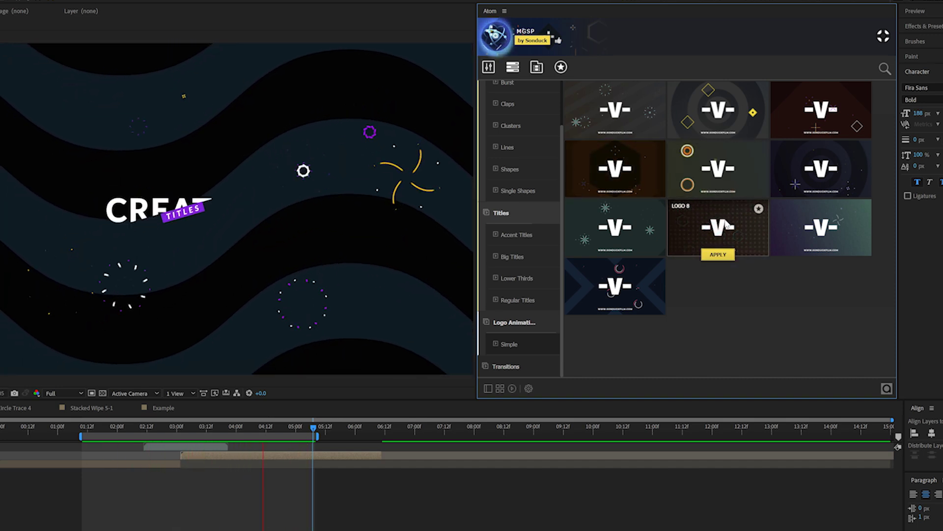
mouse_move(629, 231)
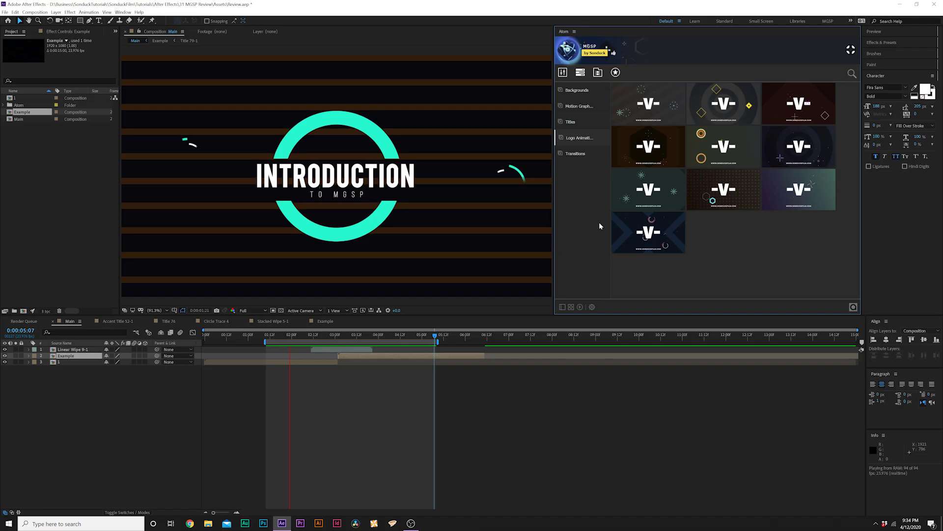